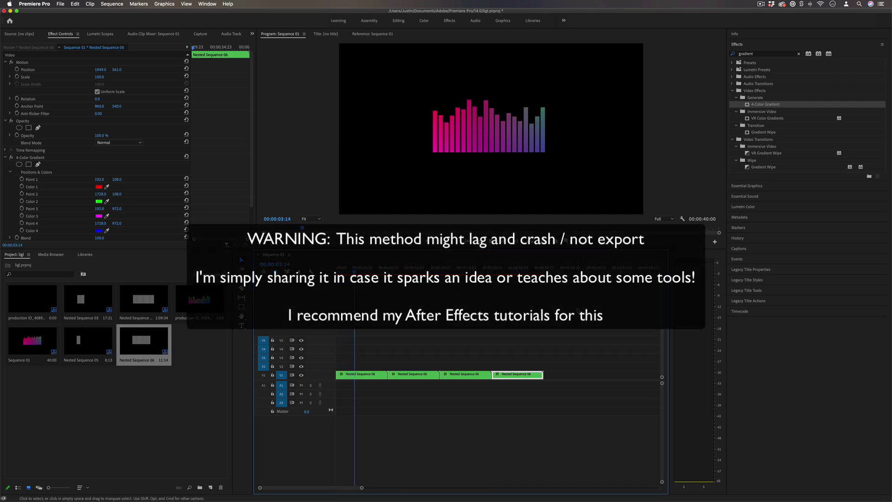
Step: Play the finished equalizer bar animation from its beginning
key("Home")
key("space")
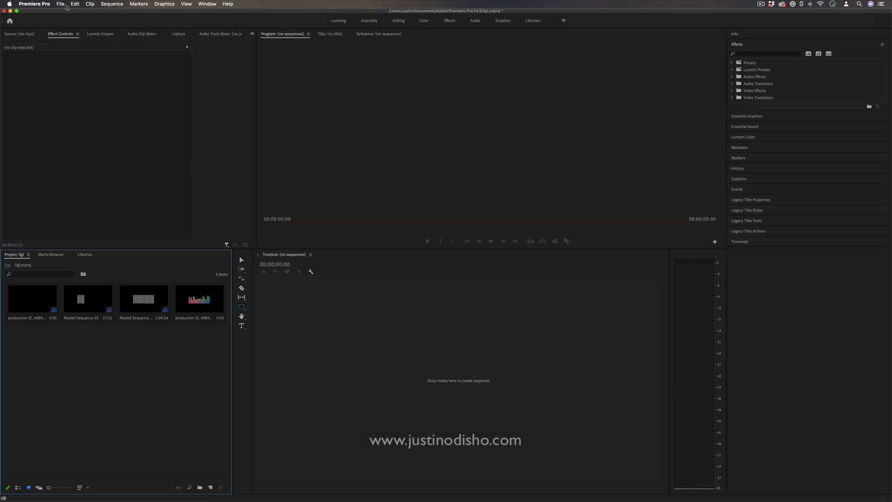
Step: Create a new sequence named Sequence 01 at 1920 x 1080 and 23.976 frames per second from the DSLR 1080p24 preset
left_click(62, 4)
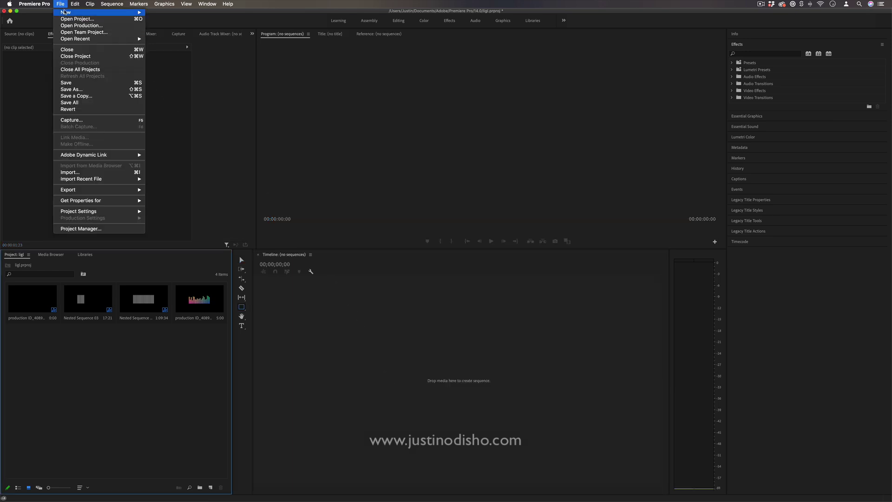
mouse_move(65, 12)
left_click(163, 32)
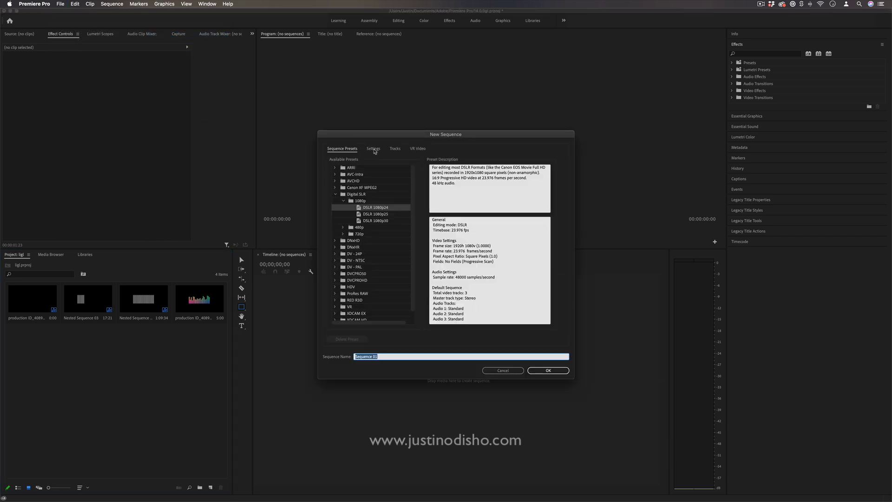
left_click(373, 148)
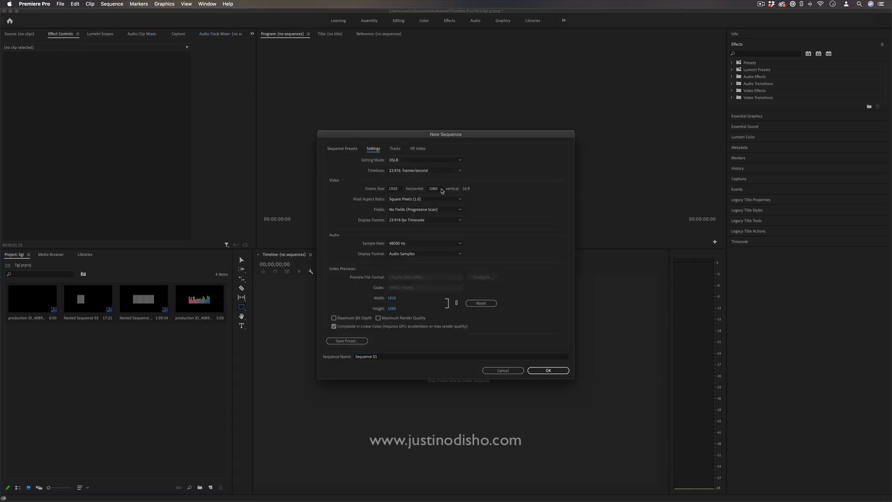
left_click(548, 370)
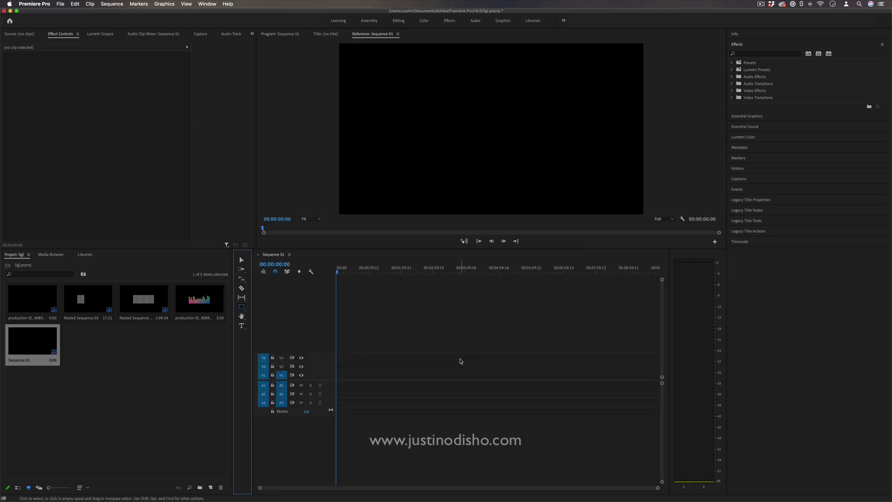
Step: Draw a thin, tall vertical rectangle left of the frame's centre with the Rectangle tool in the program view
left_click(241, 307)
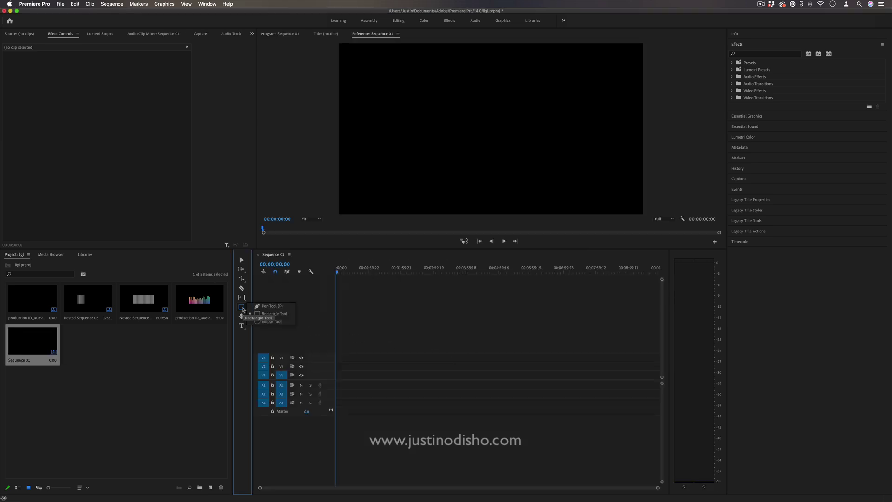
left_click(284, 318)
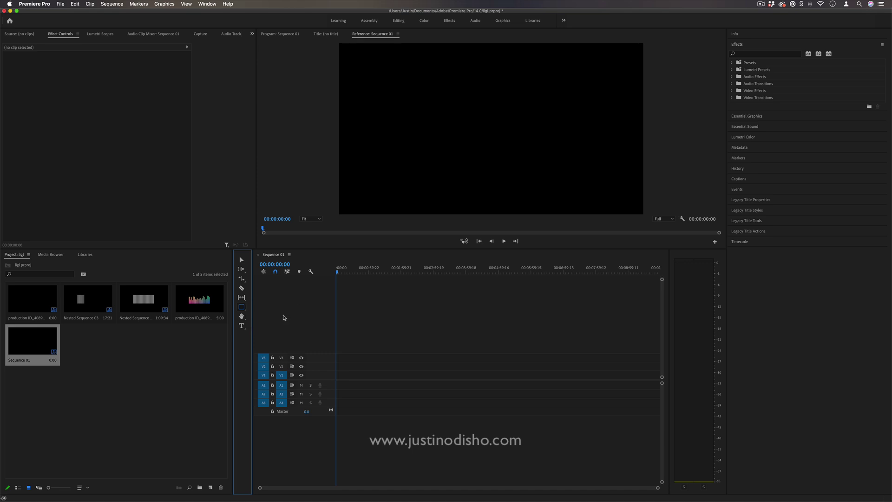
left_click(288, 35)
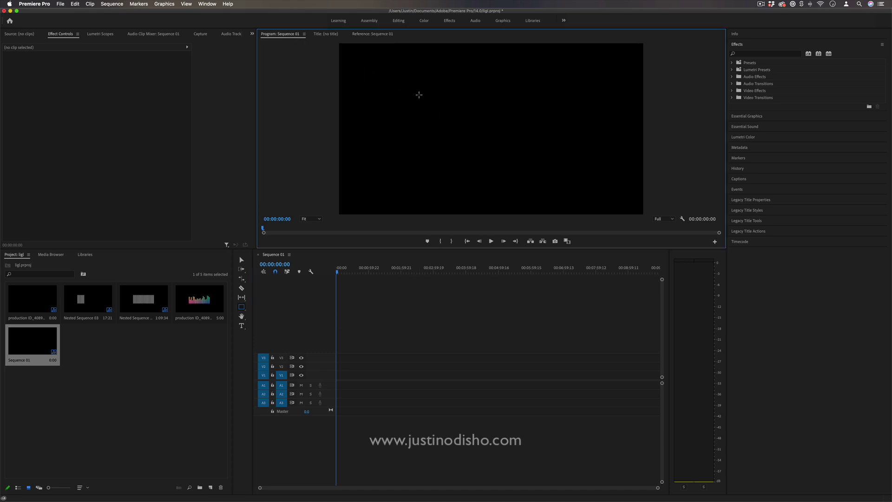
mouse_move(419, 95)
left_mouse_down()
mouse_move(432, 159)
mouse_move(424, 161)
mouse_move(470, 172)
mouse_move(423, 141)
mouse_move(422, 149)
left_mouse_up()
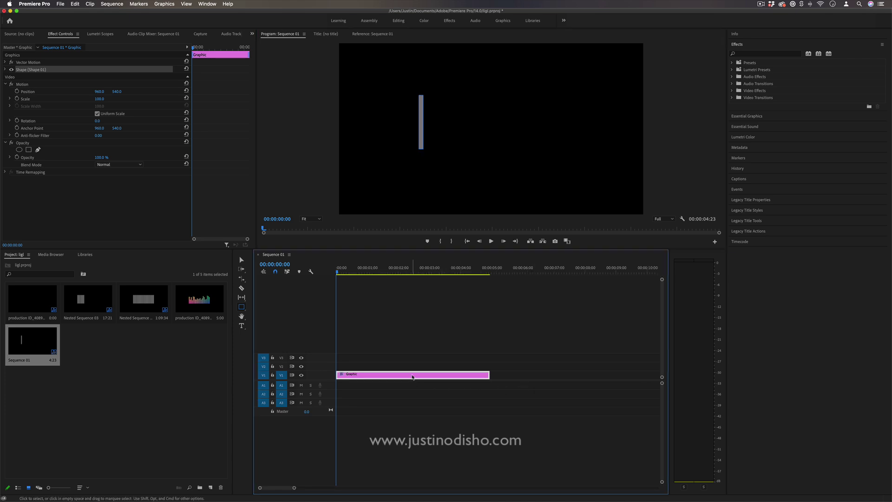
Step: Move the playhead to 00:00:01:05 and apply the Crop video effect to the rectangle's graphic clip
left_click(340, 273)
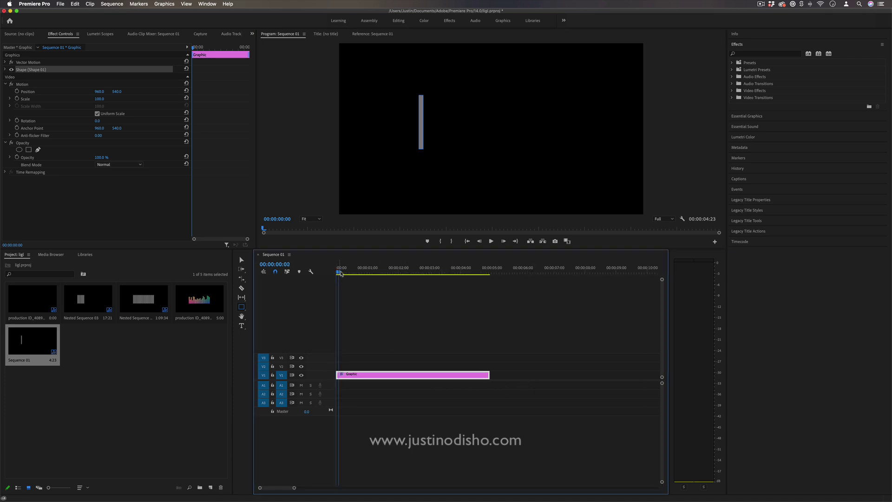
left_click_drag(340, 274, 373, 273)
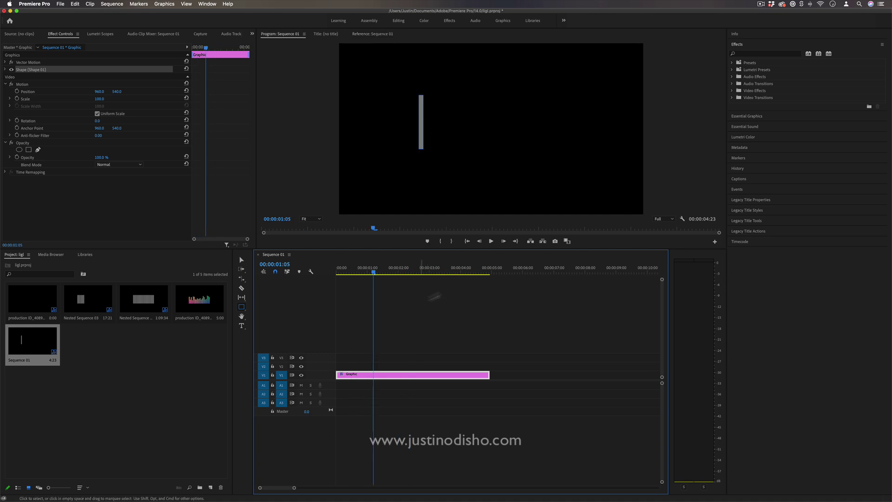
left_click(746, 54)
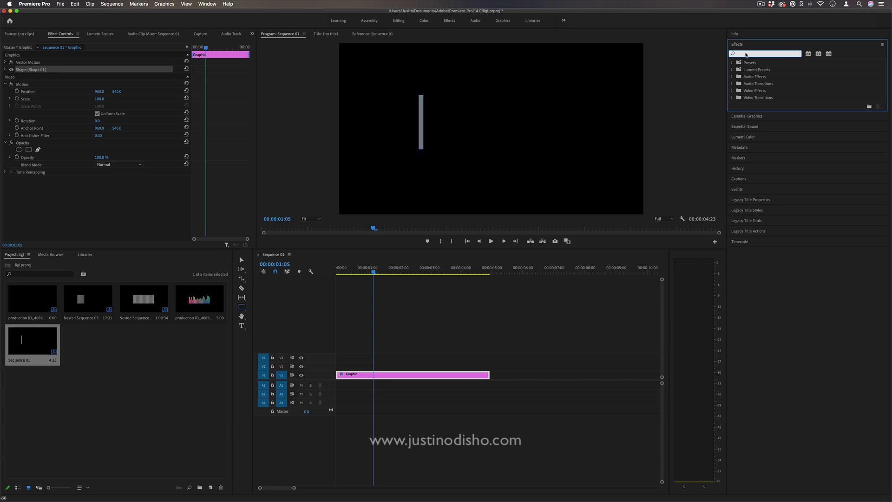
type("crop")
left_click(762, 106)
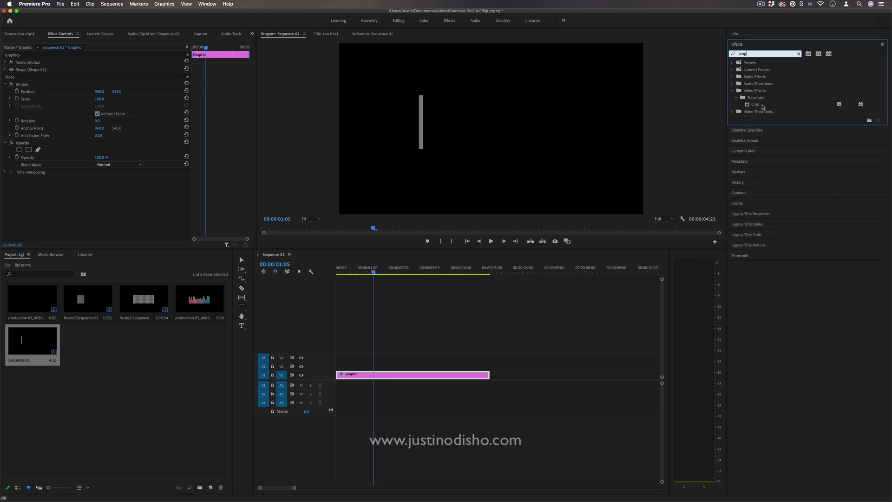
left_click_drag(759, 107, 423, 374)
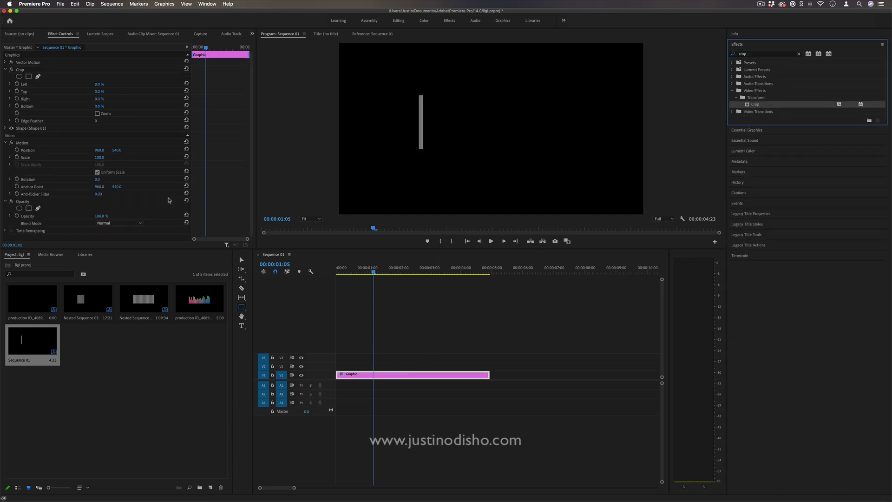
Step: Start keyframing the crop's Top value at 00:00:01:05, setting it to 31%
left_click(23, 92)
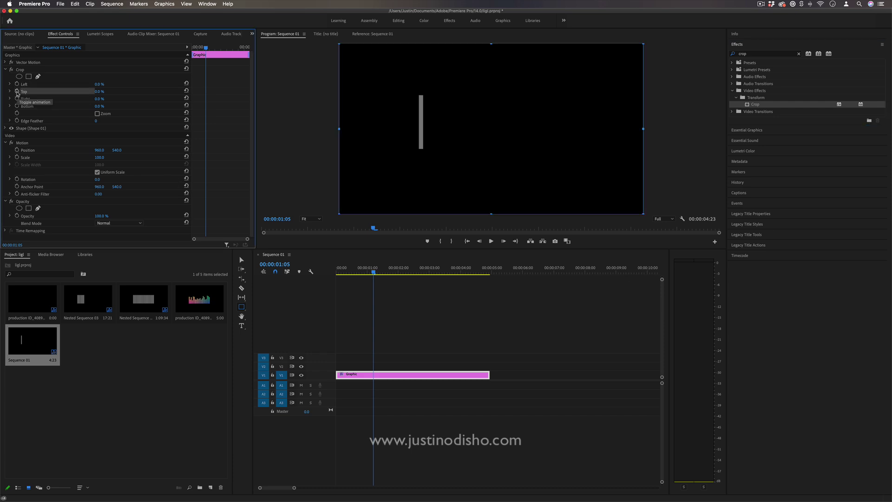
left_click(17, 92)
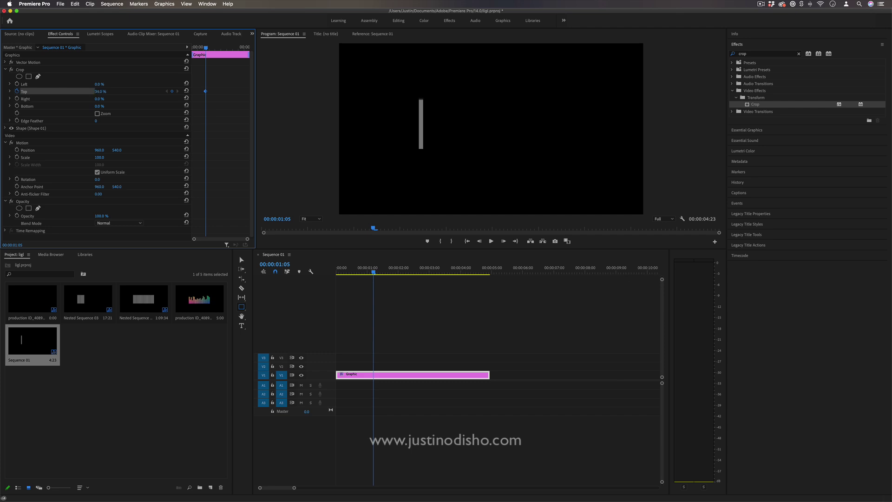
left_click_drag(97, 92, 95, 91)
mouse_move(99, 91)
left_mouse_down()
mouse_move(109, 91)
mouse_move(96, 92)
left_mouse_up()
Step: Keyframe the crop's Top value higher at 00:00:03:00 and back to 30% at 00:00:04:16, playing the resulting bar movement
left_click_drag(207, 47, 227, 47)
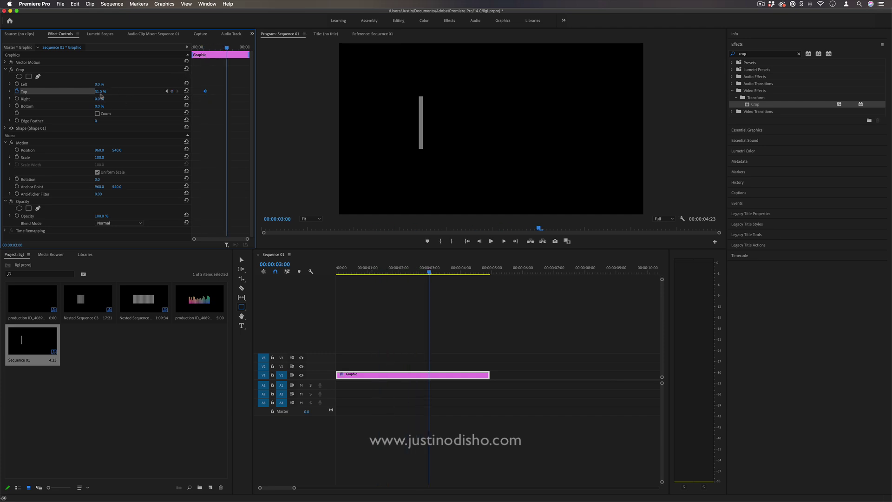
mouse_move(99, 91)
left_mouse_down()
mouse_move(127, 92)
mouse_move(110, 91)
left_mouse_up()
left_click_drag(229, 47, 248, 47)
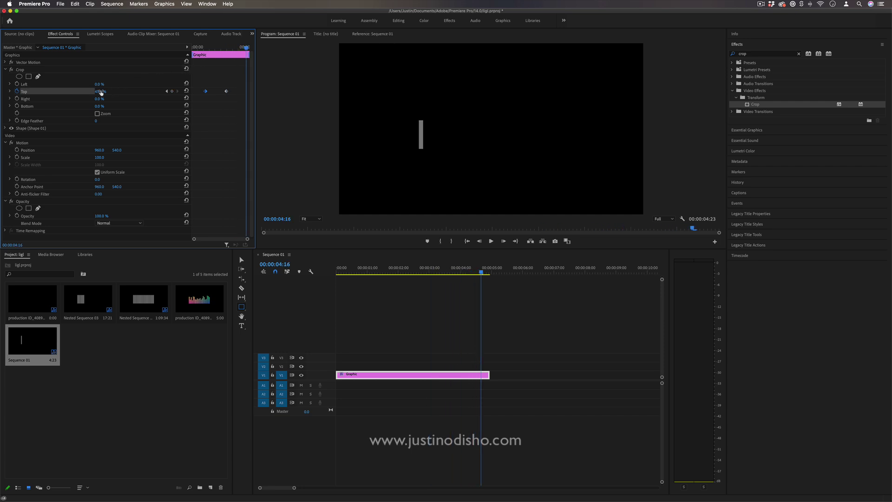
left_click_drag(101, 92, 90, 92)
left_click_drag(228, 49, 206, 49)
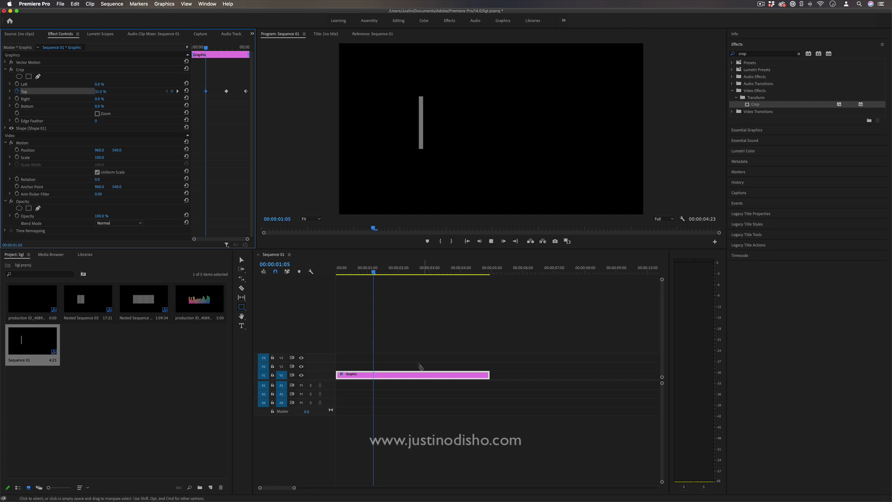
key("space")
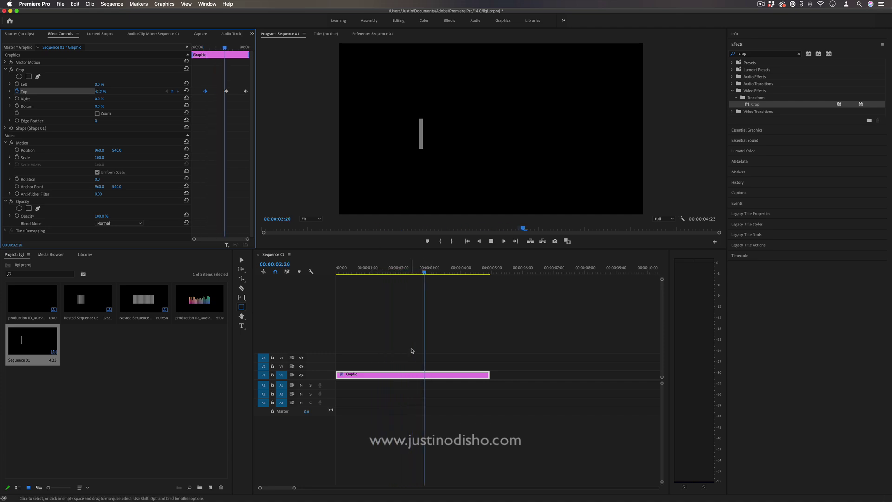
key("space")
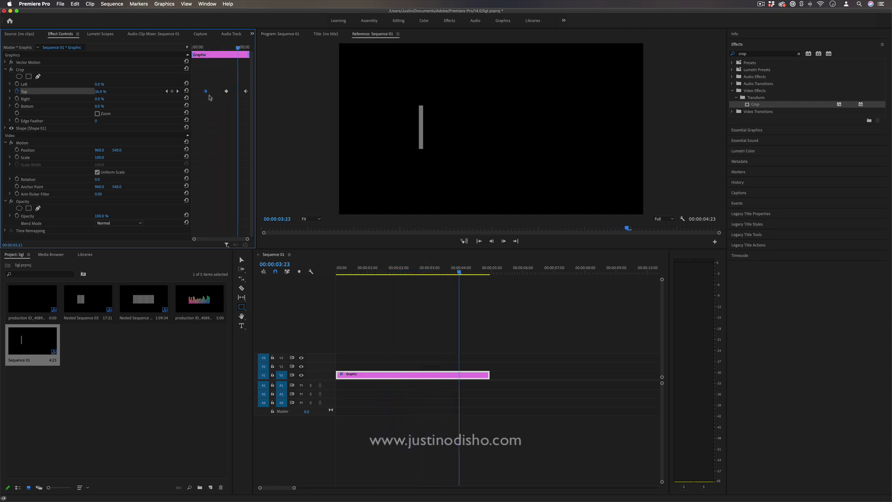
Step: Move the Top crop keyframes closer together, with the first at the clip's start, and play the faster bar movement
mouse_move(206, 92)
left_mouse_down()
mouse_move(174, 93)
mouse_move(214, 93)
left_mouse_up()
left_click_drag(209, 48, 132, 47)
key("space")
key("space")
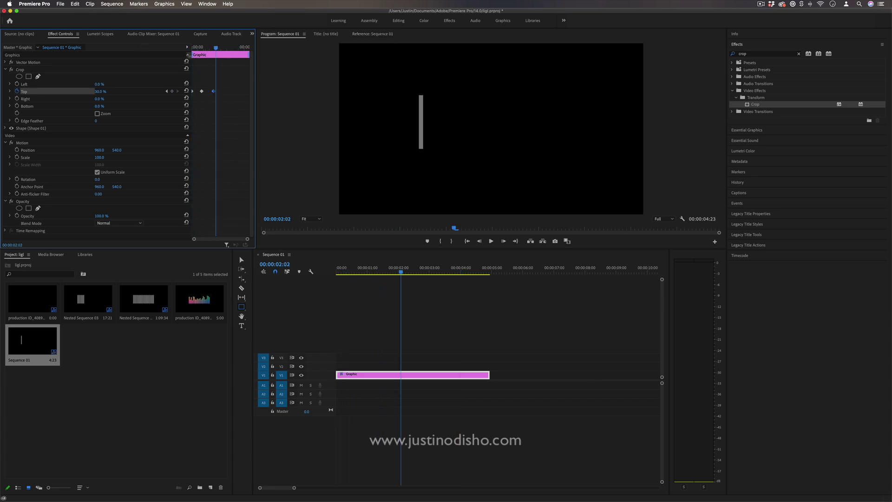
Step: Move the last Top crop keyframe to 00:00:02:00
left_click_drag(215, 47, 214, 49)
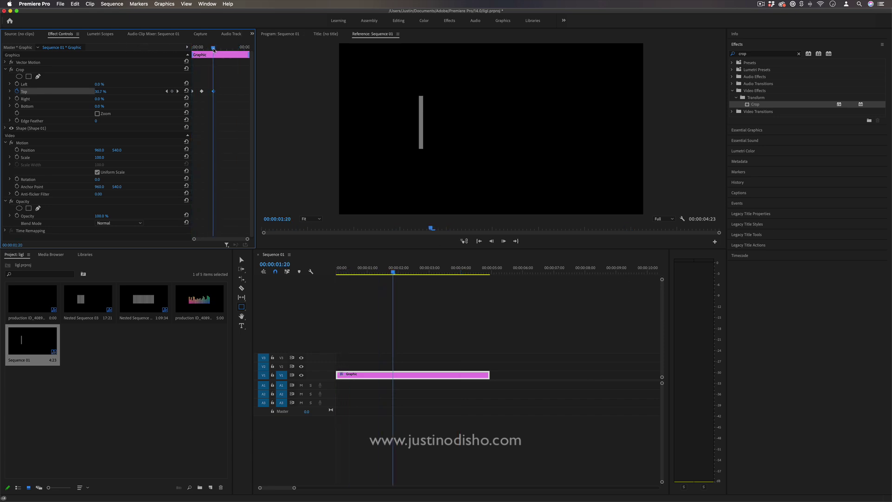
left_click(178, 92)
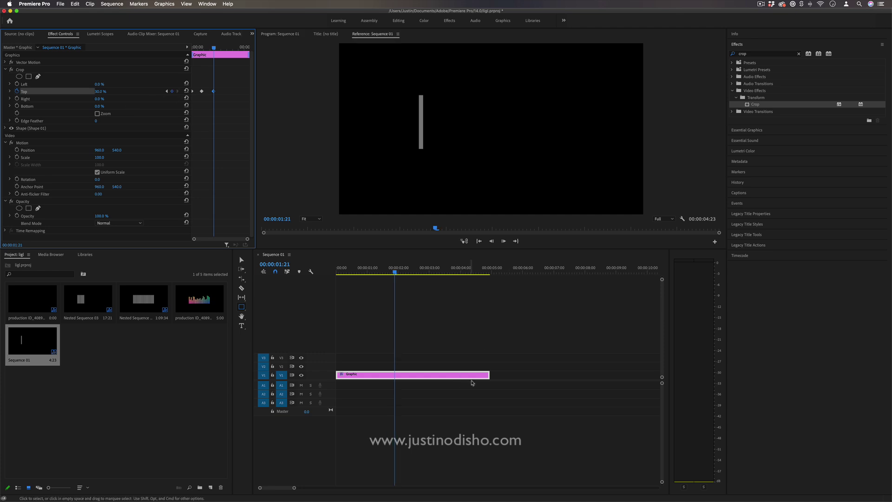
key("Right")
key("Right")
key("Right")
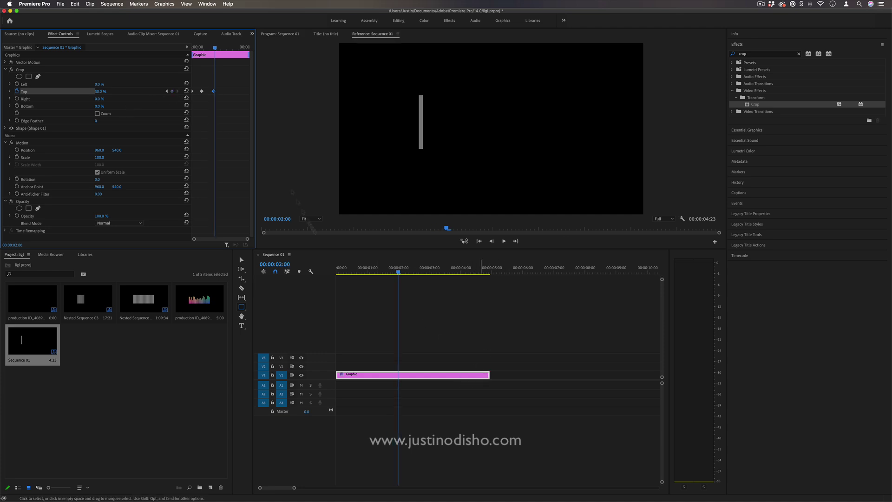
left_click_drag(214, 92, 215, 92)
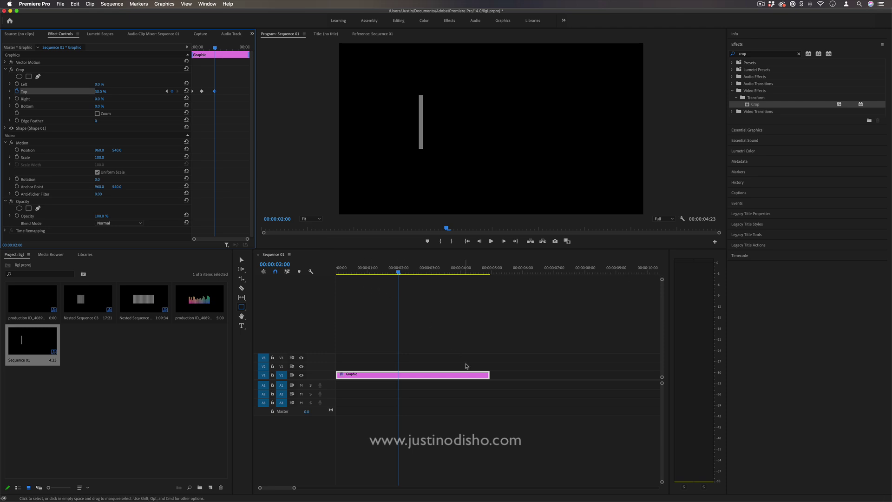
Step: Trim the end of the graphic clip to 00:00:02:00 and play it from the start
left_click_drag(487, 375, 402, 377)
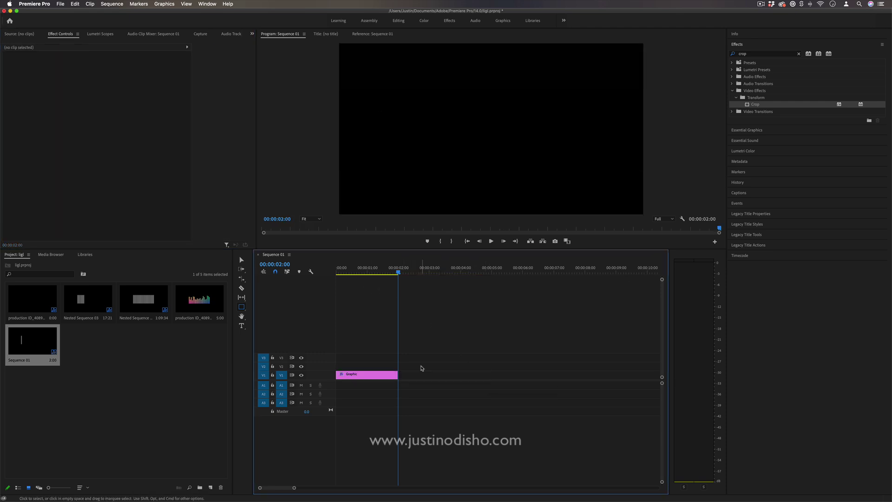
left_click(393, 374)
key("Home")
key("space")
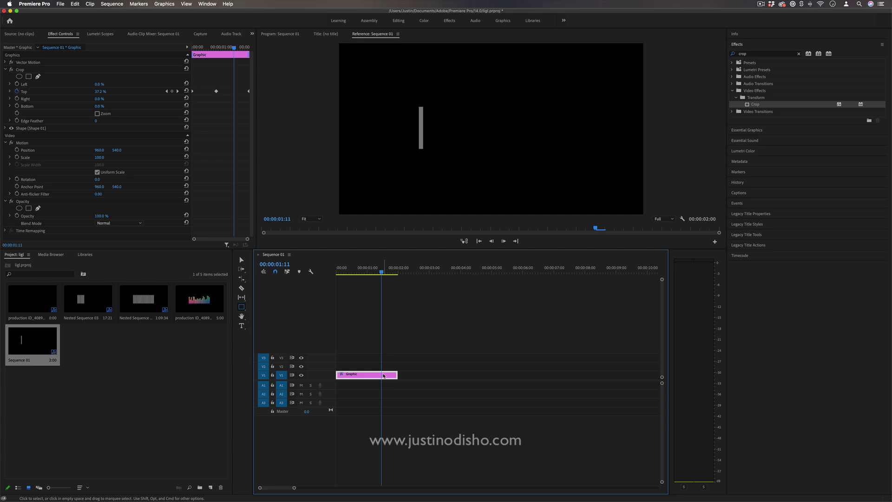
Step: Duplicate the bar clip onto track V2 and set the copy's horizontal position to 996
key("alt")
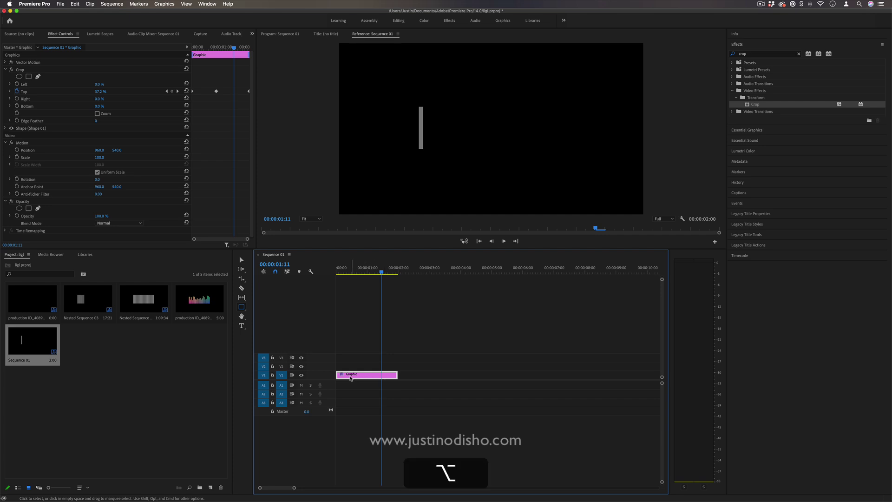
left_click_drag(351, 378, 359, 368)
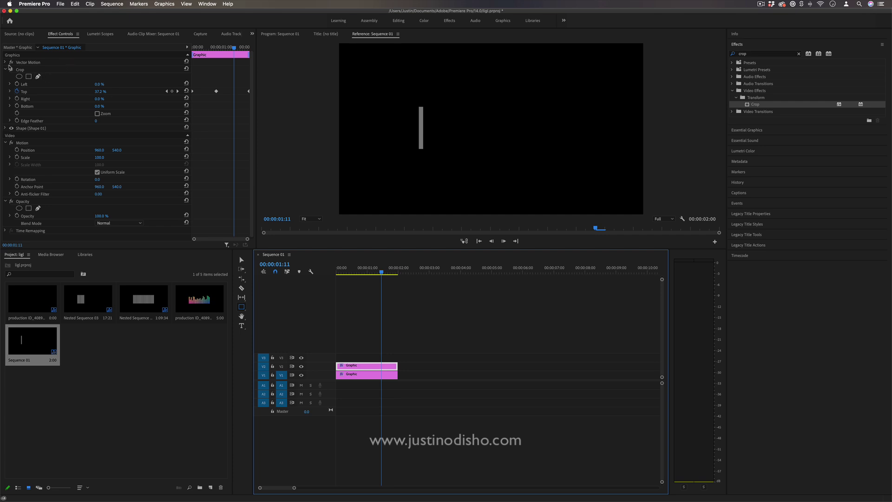
left_click_drag(99, 150, 116, 150)
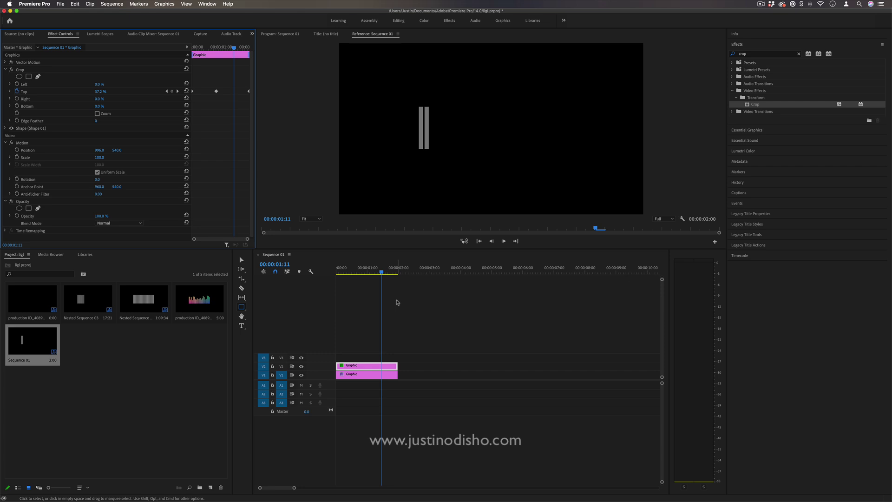
Step: Duplicate the V2 bar clip onto track V3 and set the new copy's horizontal position to 1032
key("alt")
left_click_drag(371, 369, 370, 357)
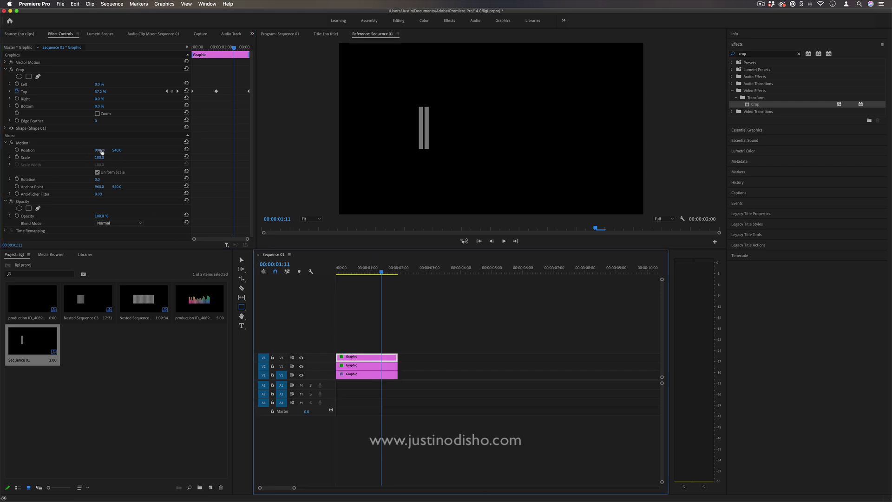
left_click_drag(101, 151, 117, 151)
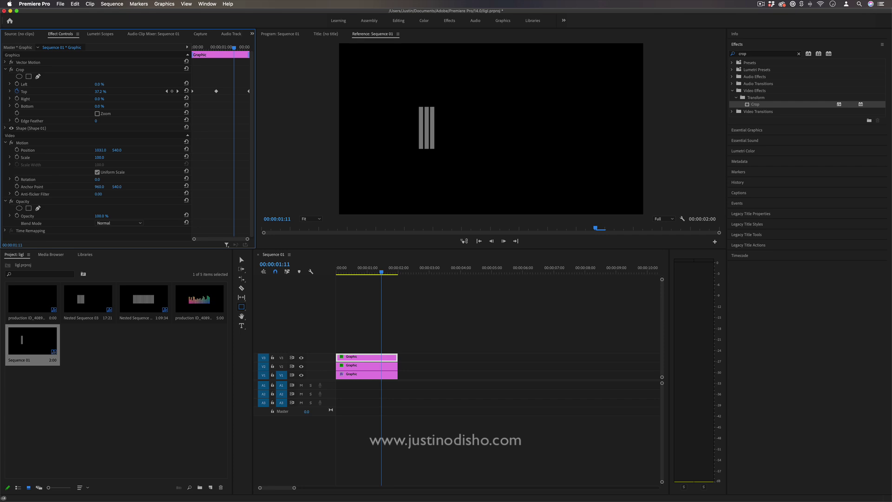
left_click(102, 151)
key("Up")
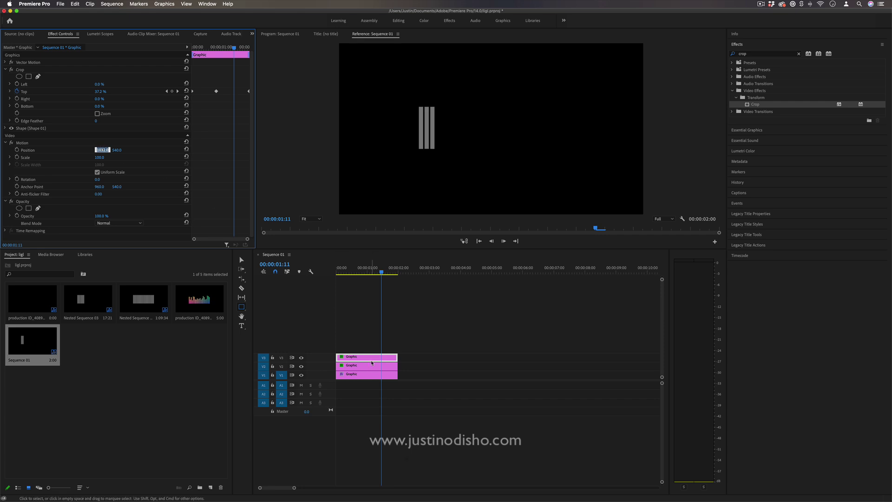
Step: Duplicate the V3 bar clip onto track V4 and set the V3 clip's horizontal position to 1067
left_click_drag(373, 357, 372, 348, "alt")
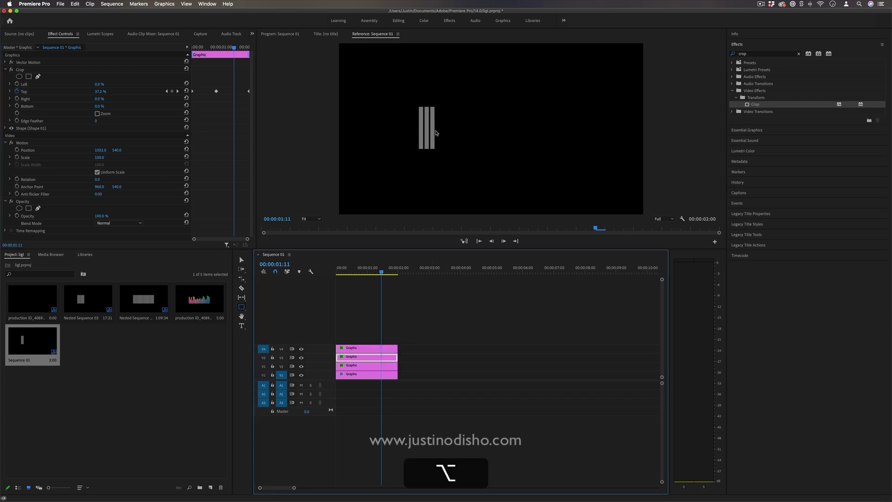
left_click_drag(100, 150, 117, 150)
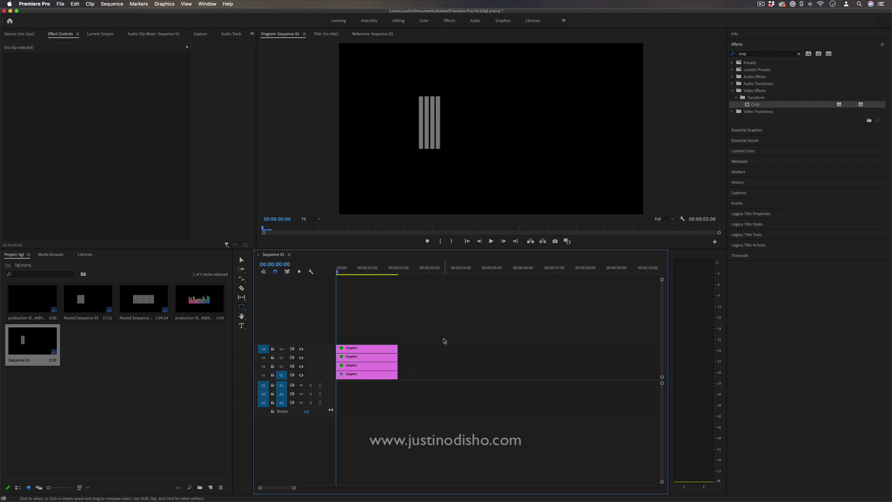
Step: Use the Rate Stretch tool to give the stacked bar clips slightly different durations, and play the result
left_click(242, 278)
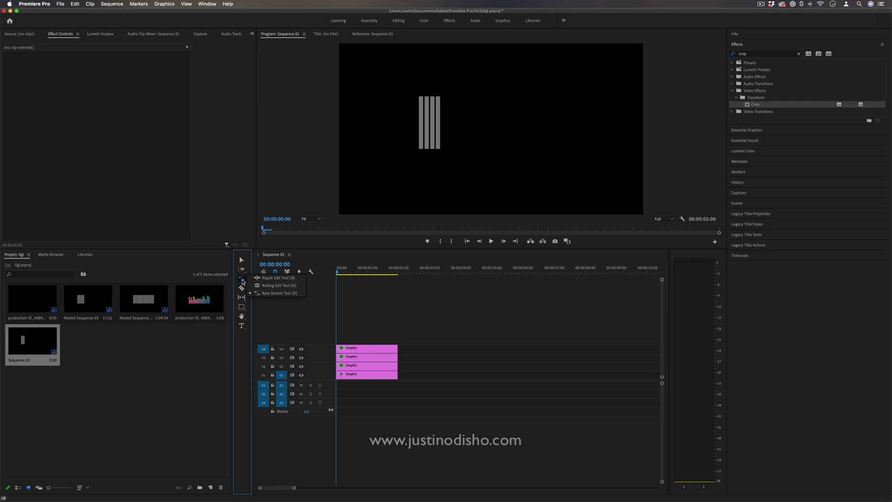
left_click(281, 293)
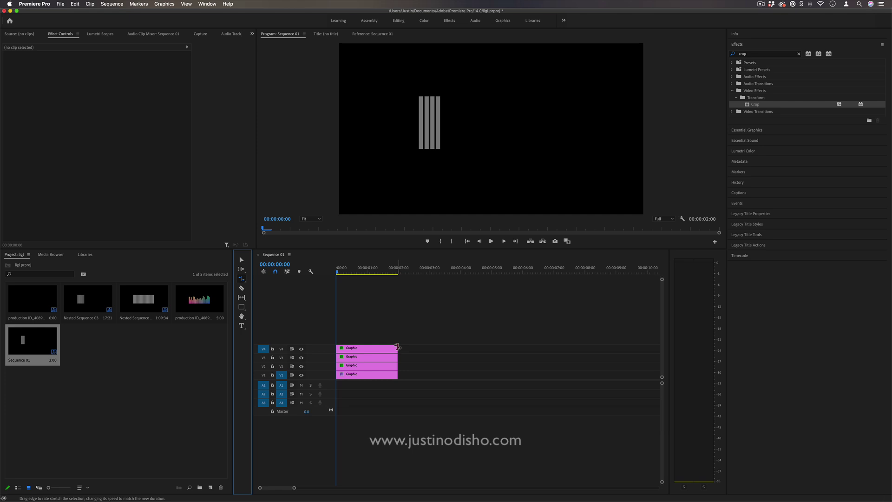
left_click_drag(395, 347, 404, 366)
key("=")
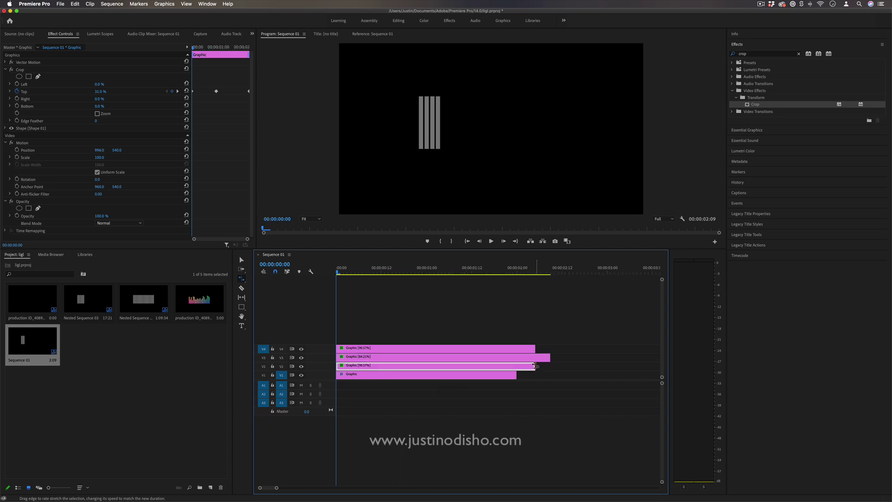
left_click_drag(534, 365, 527, 365)
key("space")
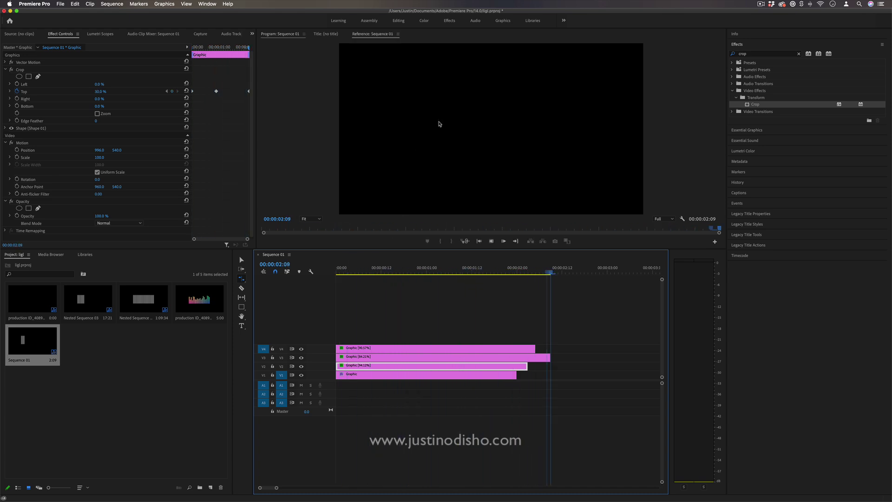
key("space")
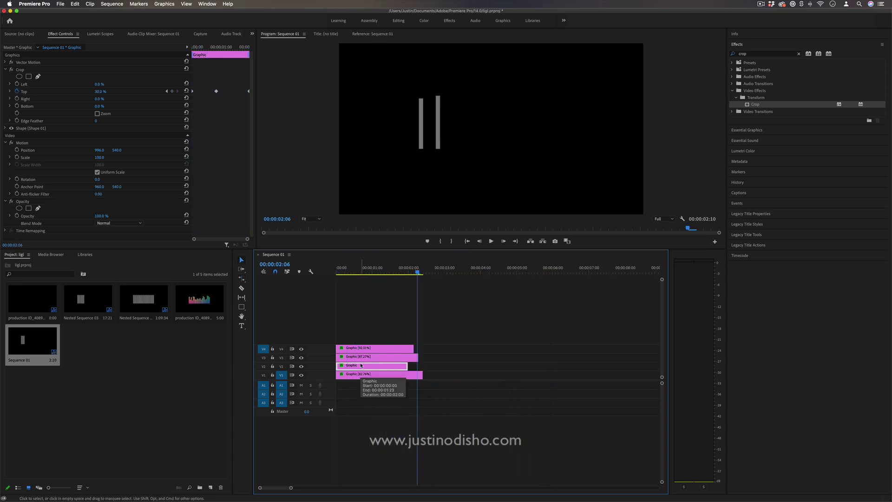
Step: Target only track V2 and paste three copies of its bar clip end to end after the original
key("super+Up")
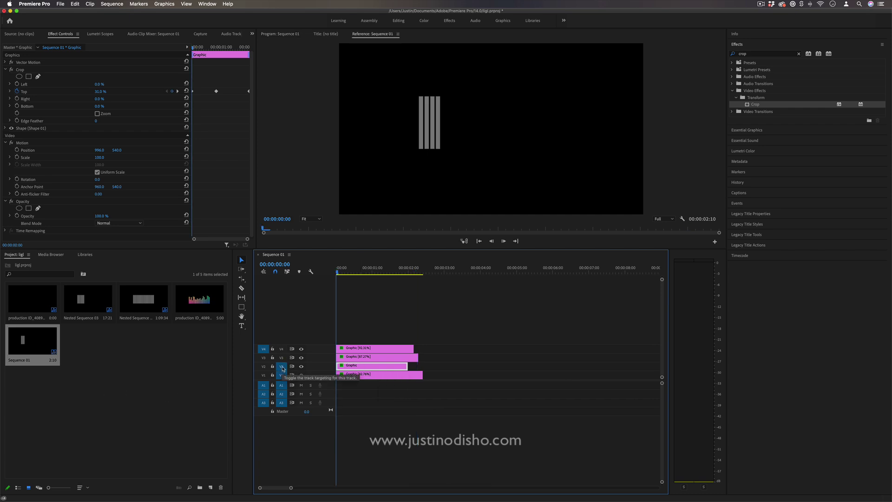
key("Down")
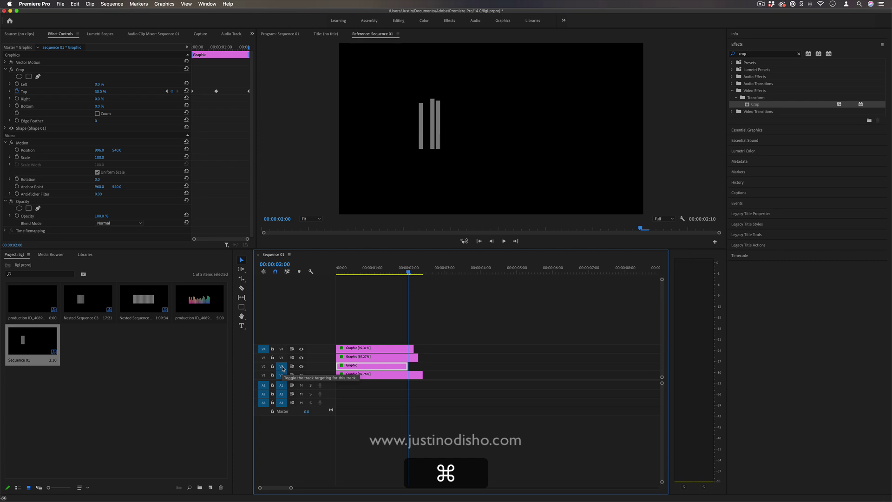
key("super+v")
key("super+z")
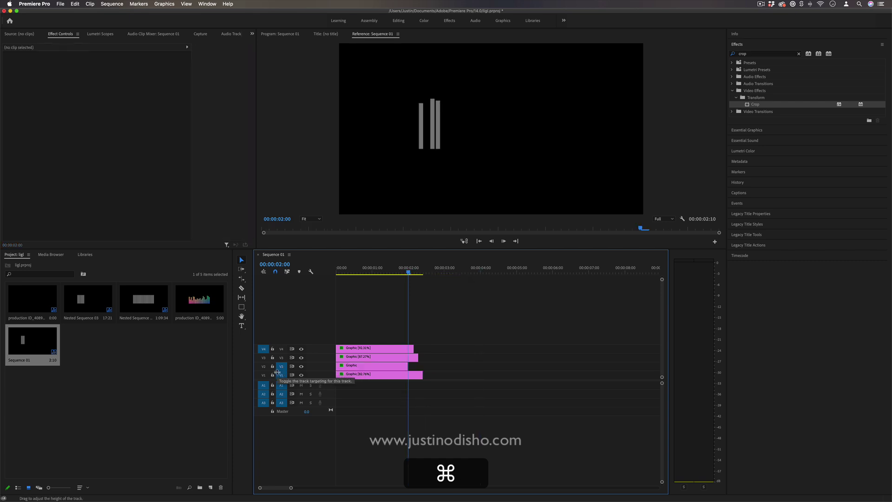
left_click(359, 366)
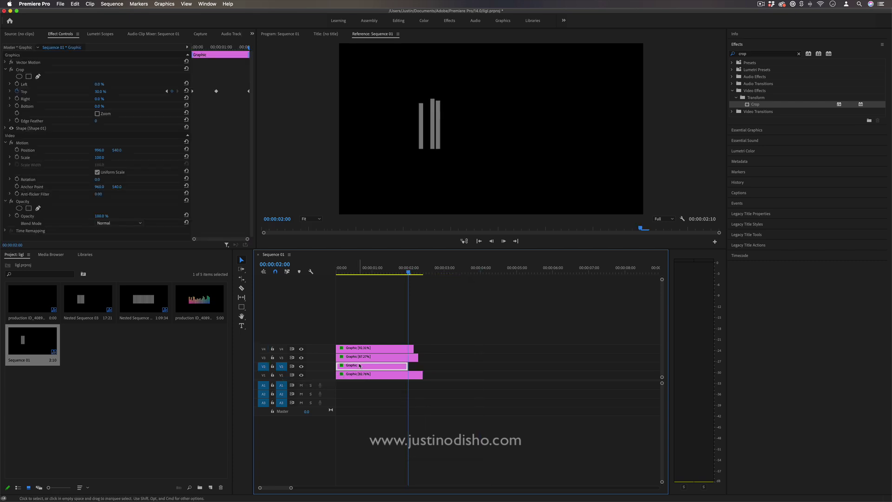
key("super+c")
key("super+v")
key("super+v")
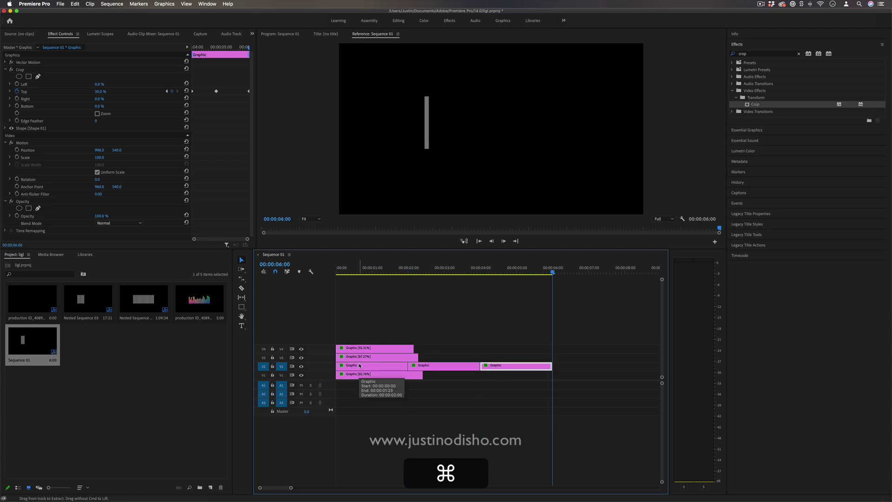
key("super+v")
Step: Target only track V3 and paste three copies of its bar clip end to end after the original
left_click(366, 357)
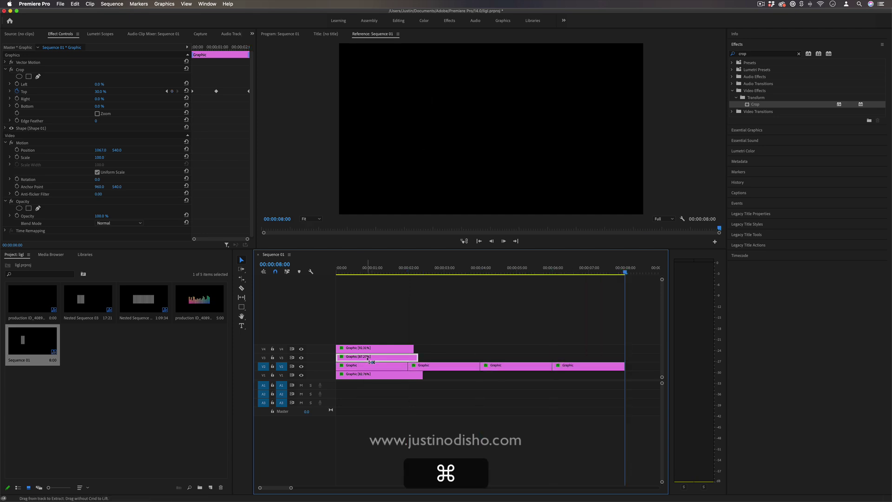
left_click(281, 357)
left_click(263, 357)
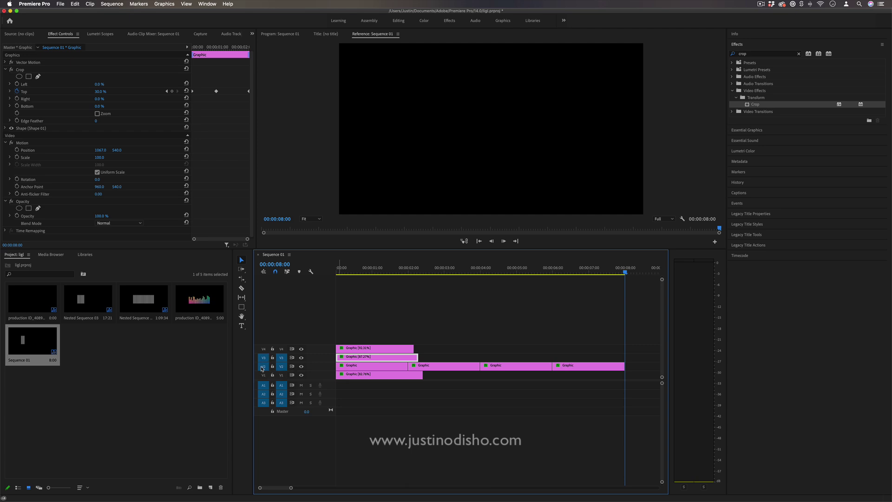
left_click(264, 366)
key("Up")
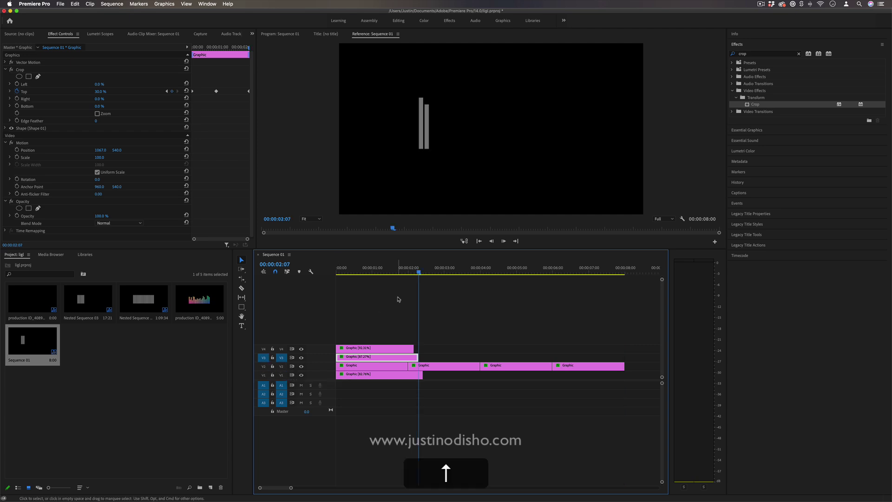
key("super")
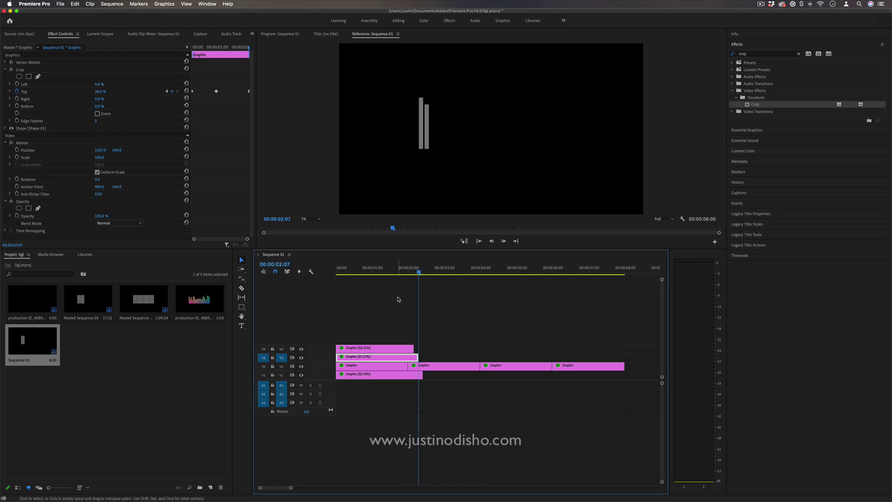
key("super+v")
key("super+v")
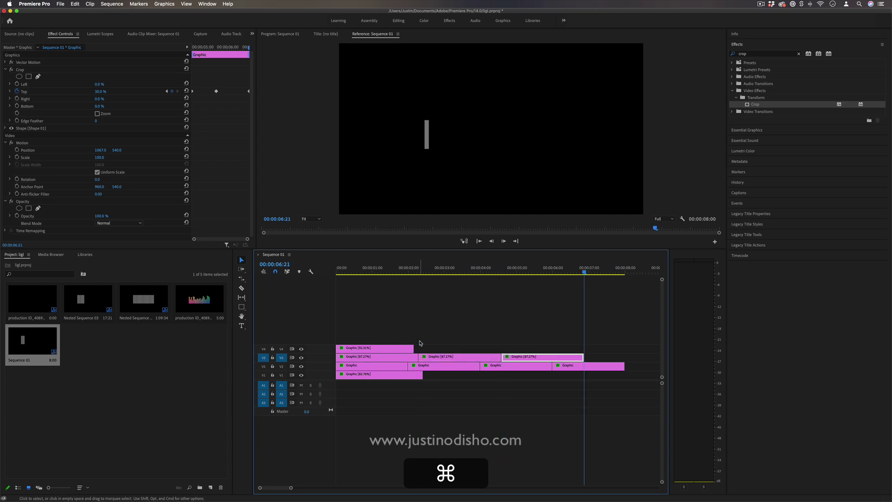
key("super+v")
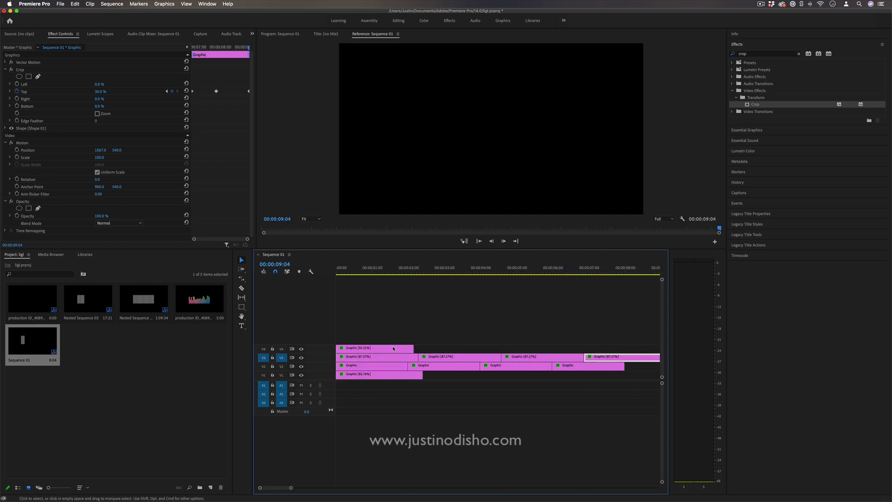
Step: Target only track V4 and paste three copies of its bar clip end to end after the original
left_click(386, 349)
key("super")
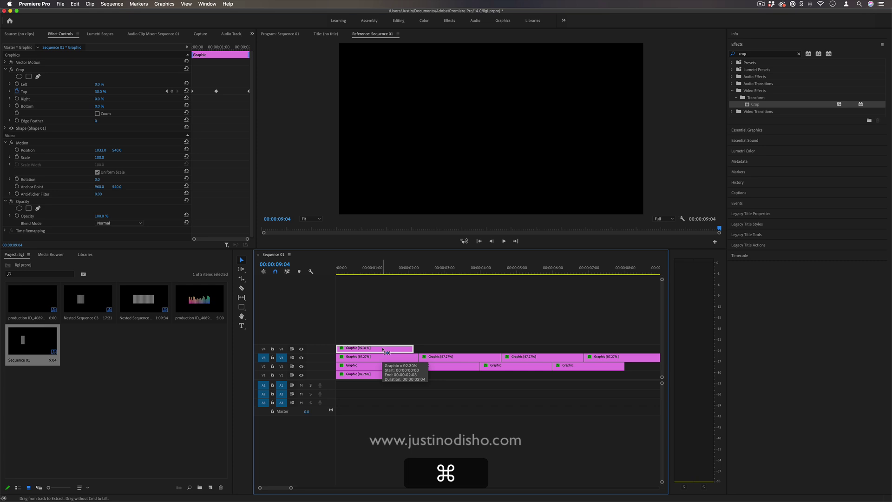
left_click(280, 349)
left_click(264, 349)
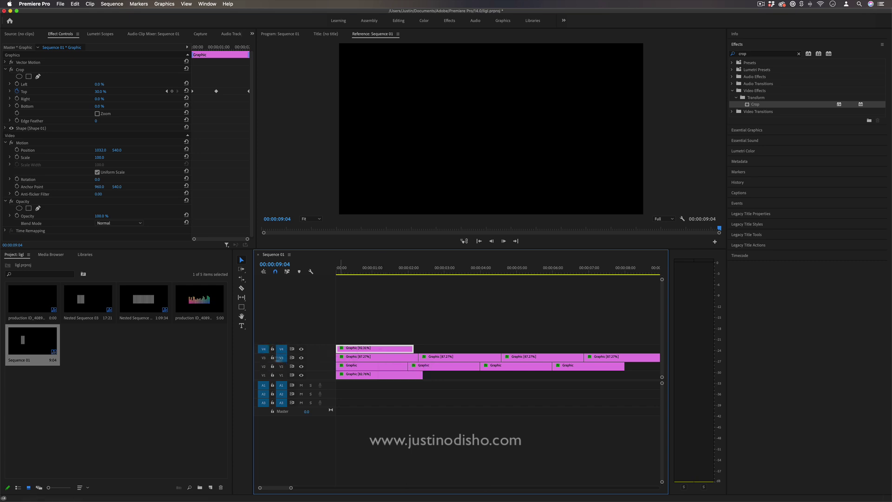
left_click(279, 359)
left_click(404, 273)
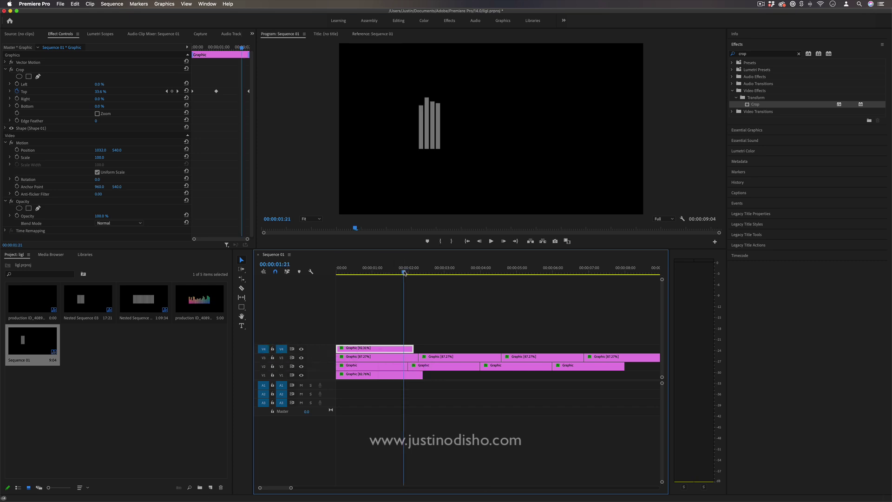
key("Up")
key("Down")
key("super+v")
key("super+v")
key("super+v")
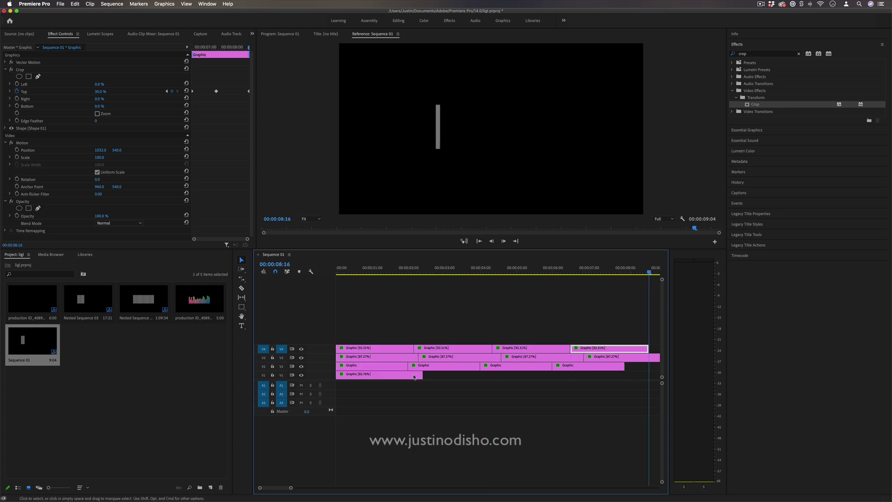
Step: Target only track V1 and paste three copies of its bar clip end to end after the original
left_click(365, 376)
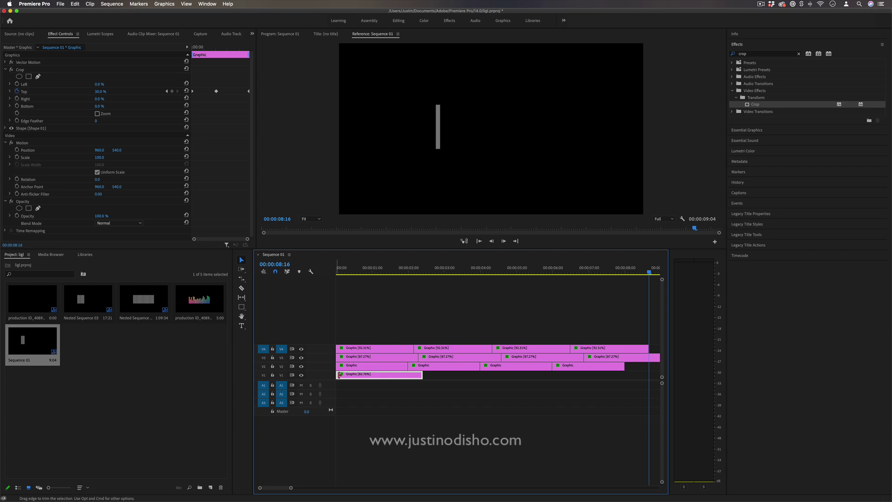
left_click(375, 268)
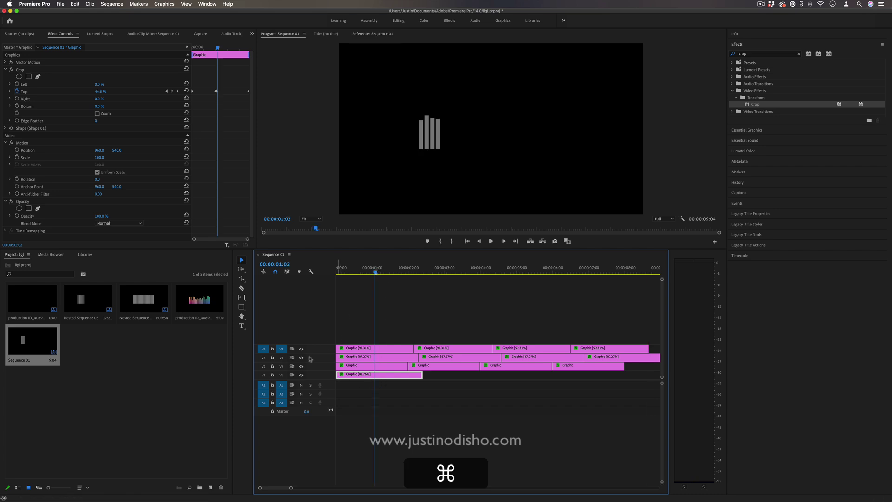
left_click(281, 349)
left_click(263, 349)
left_click(263, 375)
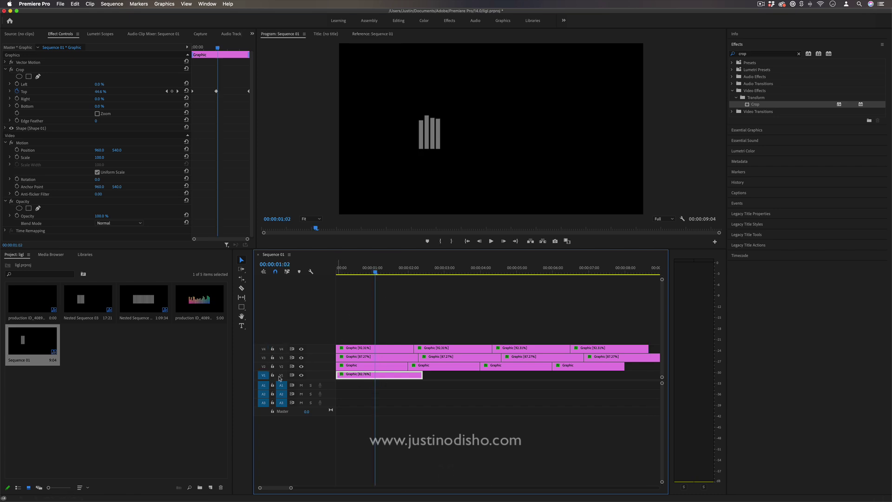
left_click(282, 375)
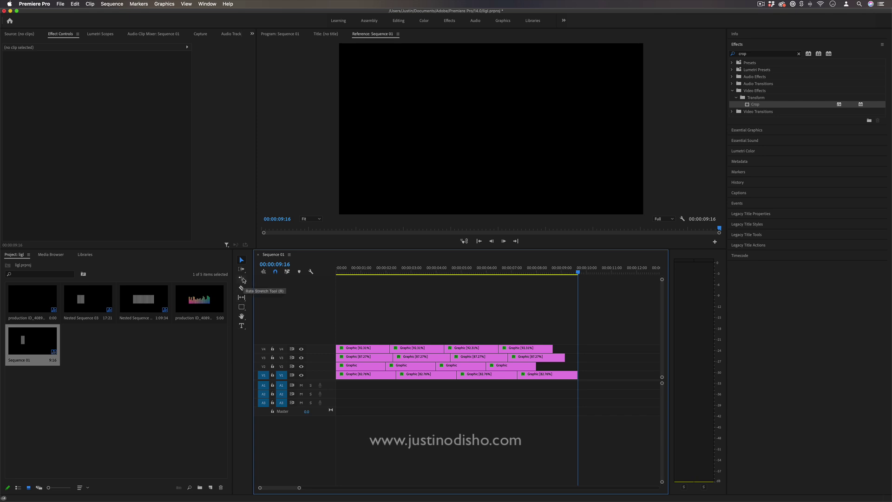
Step: Rate-stretch the clips at the ends of the four tracks to finish together at 00:00:08:13, and play the sequence from the start
left_click(242, 278)
left_click_drag(536, 366, 544, 366)
mouse_move(564, 357)
left_mouse_down()
mouse_move(549, 366)
mouse_move(549, 348)
left_mouse_up()
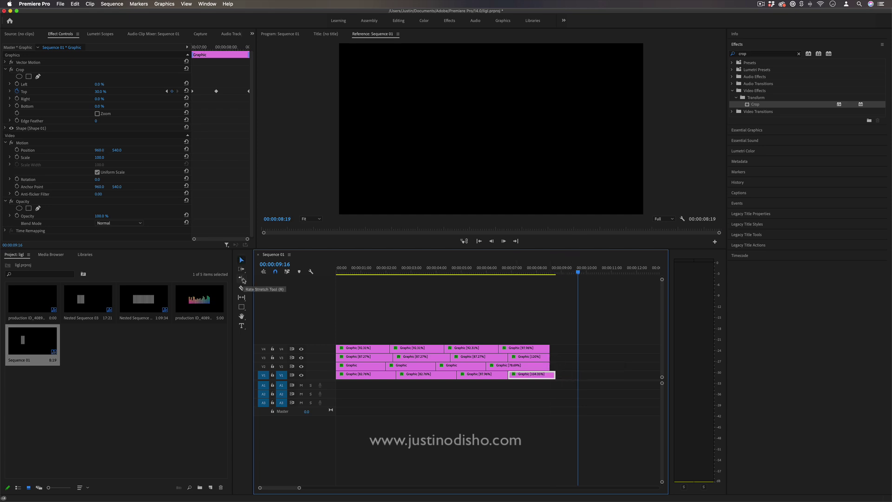
left_click(242, 278)
left_click_drag(554, 374, 550, 374)
left_click_drag(552, 271, 476, 272)
key("Home")
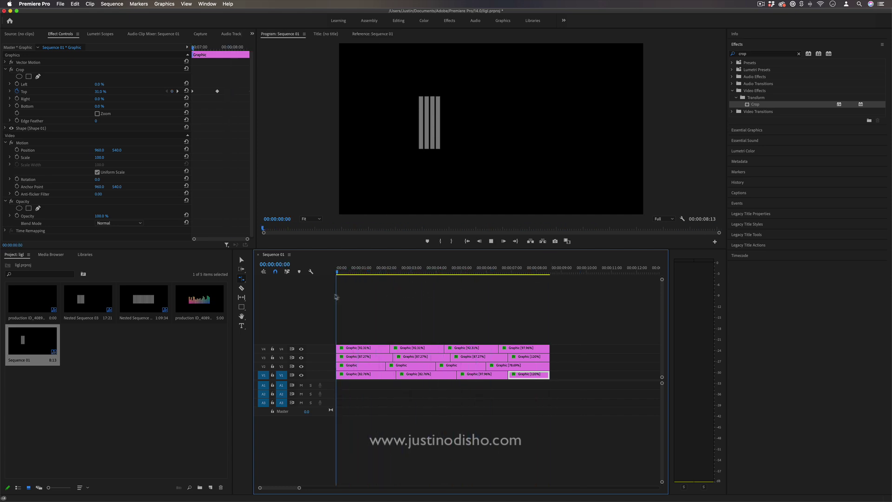
key("space")
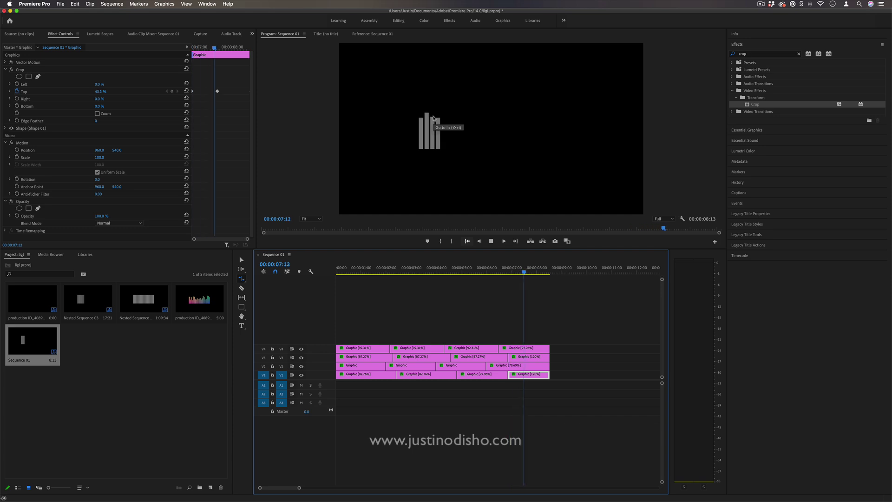
Step: Nest all the bar clips on the four video tracks into one nested sequence, keeping the default name
key("v")
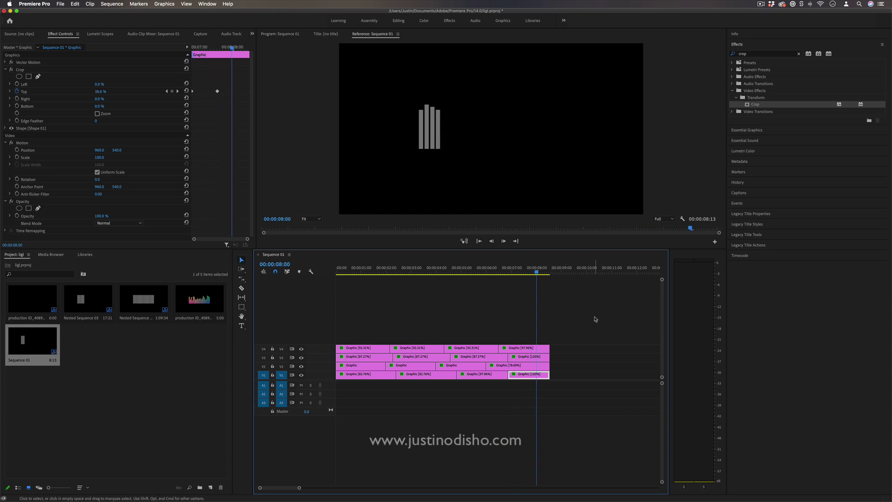
left_click_drag(598, 309, 337, 414)
right_click(425, 348)
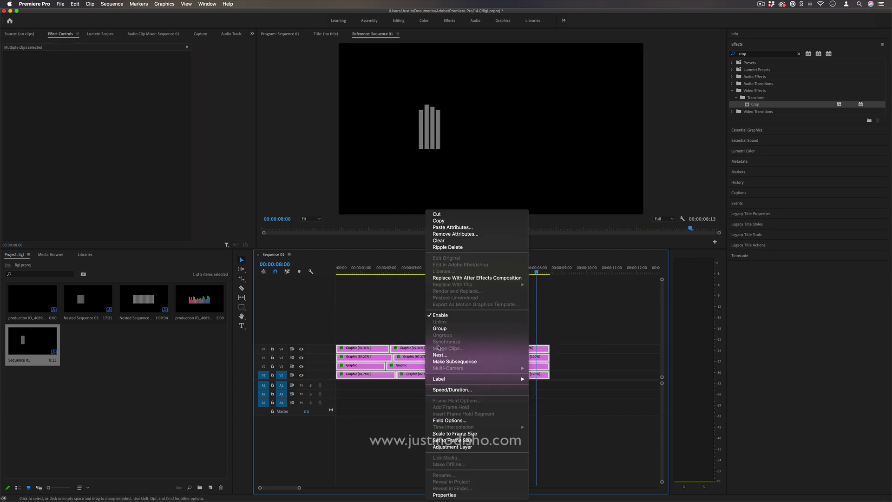
left_click(441, 351)
key("Return")
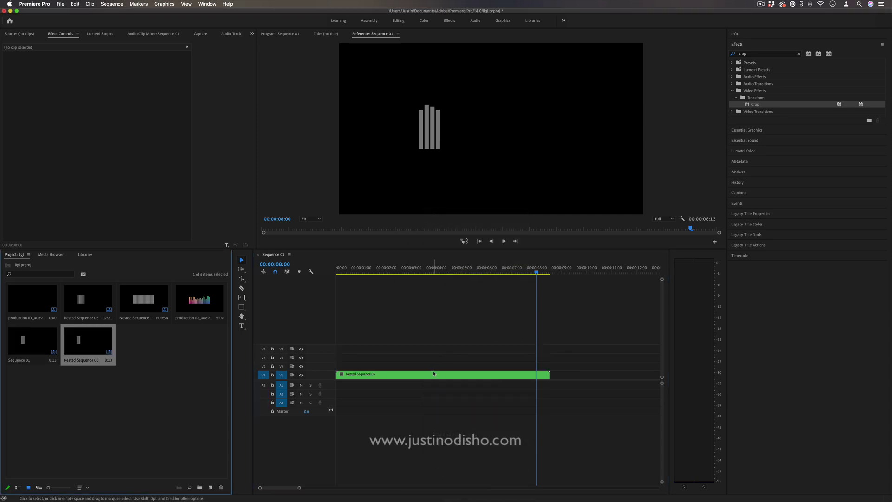
Step: Duplicate the nested sequence onto tracks V2 to V5, offsetting each copy horizontally to continue the row of bars, with the V5 clip at 1533
left_click(433, 374)
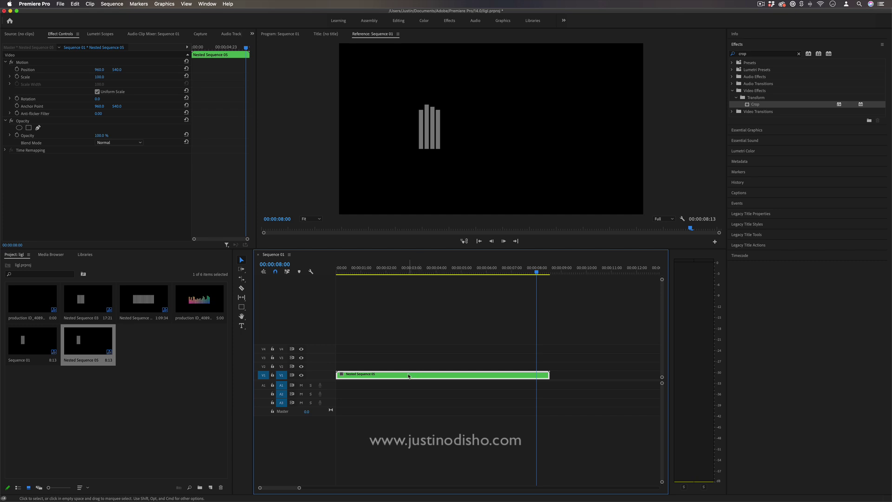
key("alt")
left_click_drag(407, 370, 407, 362)
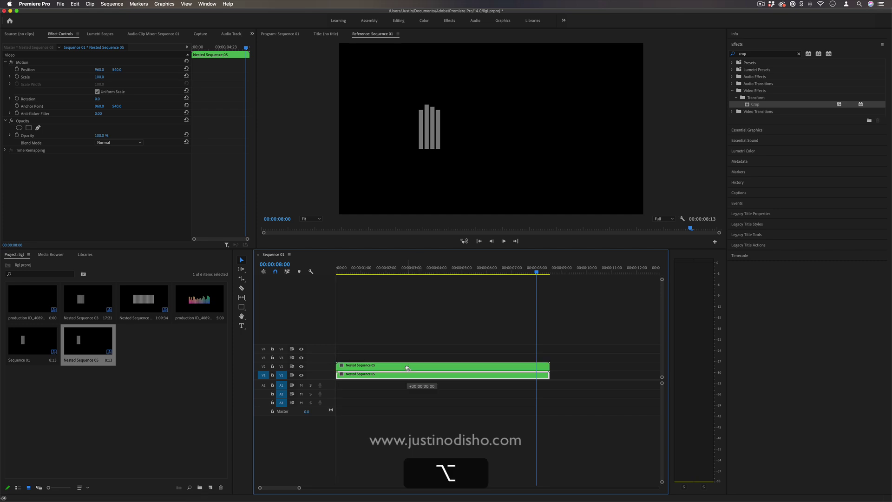
left_click(401, 270)
left_click_drag(99, 72, 123, 72)
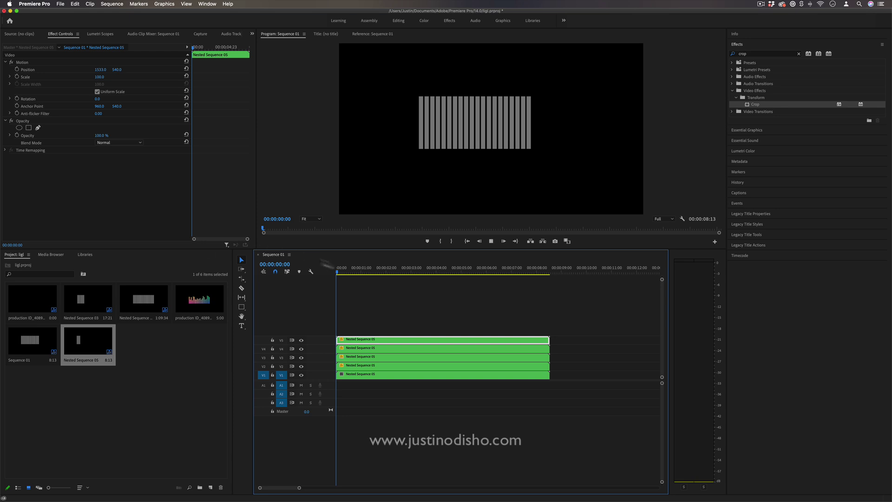
Step: Rate-stretch the nested clips on tracks V2 to V5 to different shorter durations, and duplicate the V3 clip further along its track
key("space")
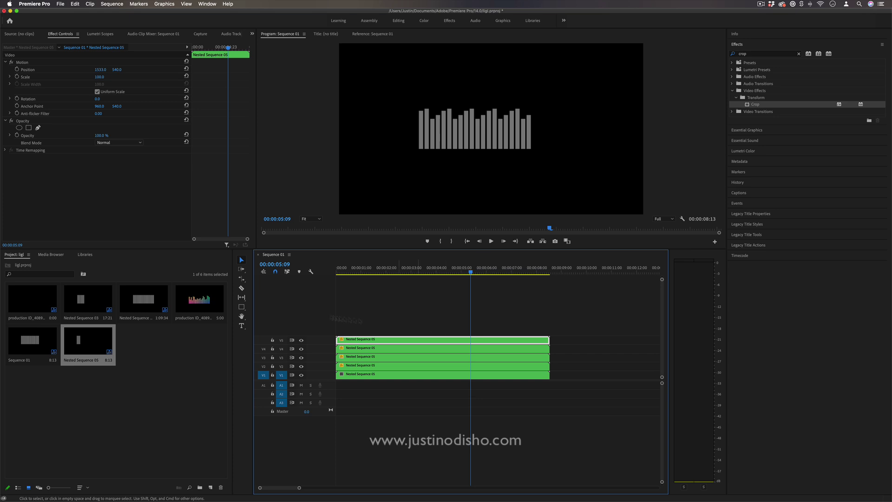
left_click(241, 278)
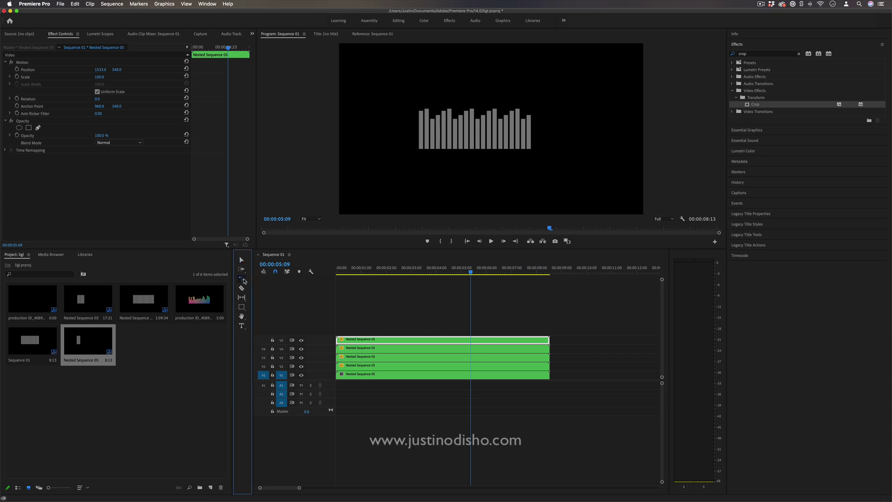
left_click(277, 292)
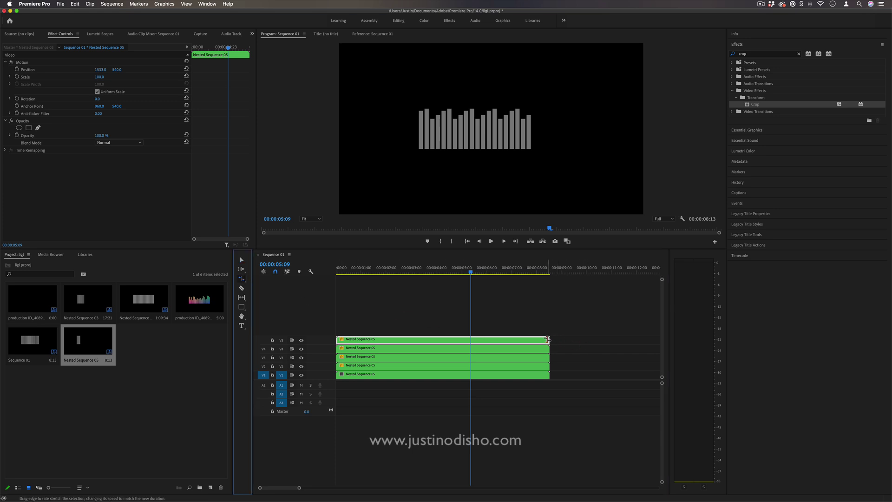
left_click_drag(539, 339, 493, 340)
left_click_drag(548, 348, 479, 358)
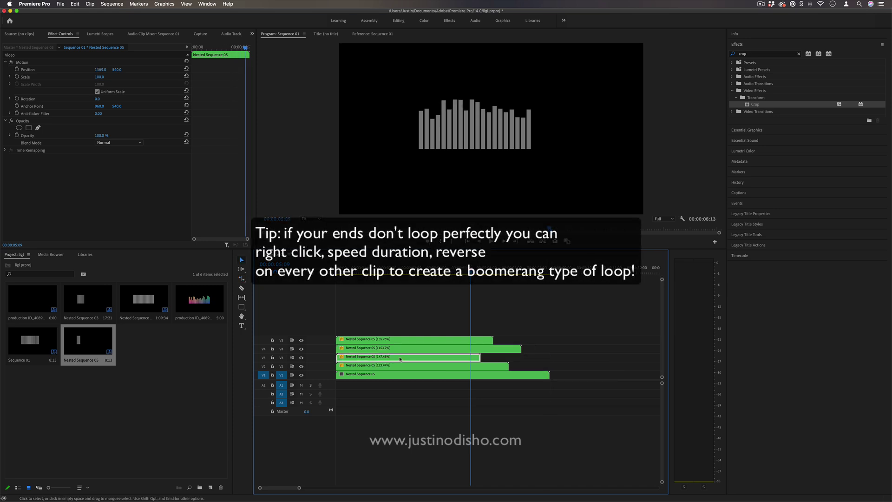
left_click_drag(394, 358, 561, 361, "alt")
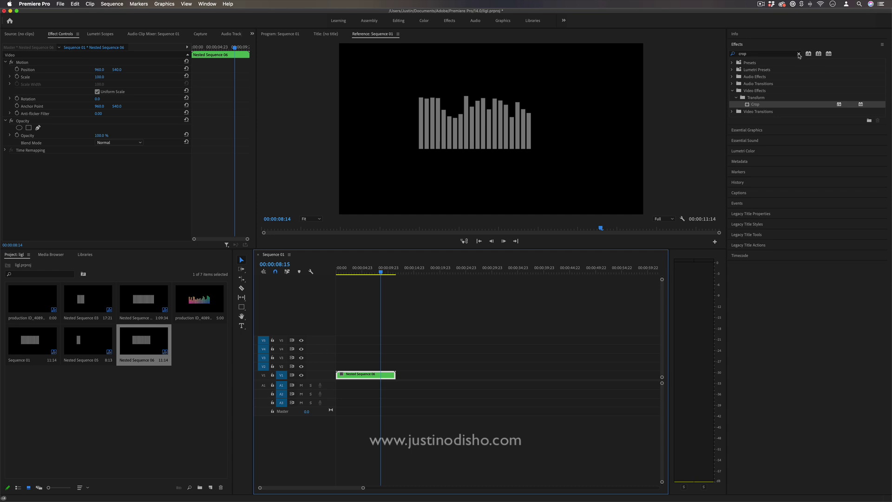
Step: Find the 4-Color Gradient effect and apply it to the nested equalizer clip on track V1
left_click(798, 54)
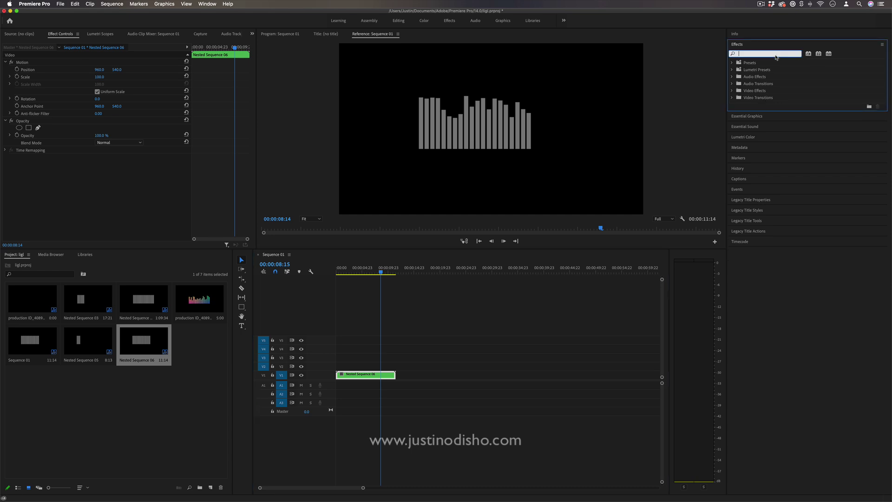
type("gradient")
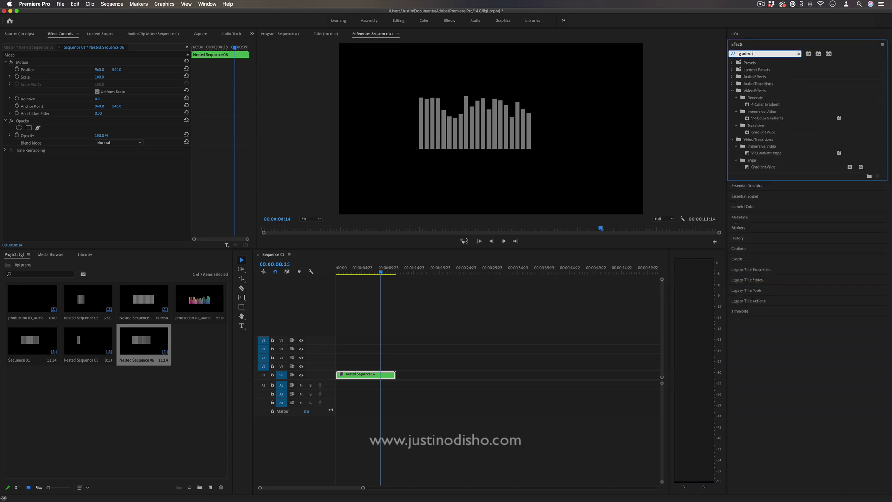
left_click(764, 105)
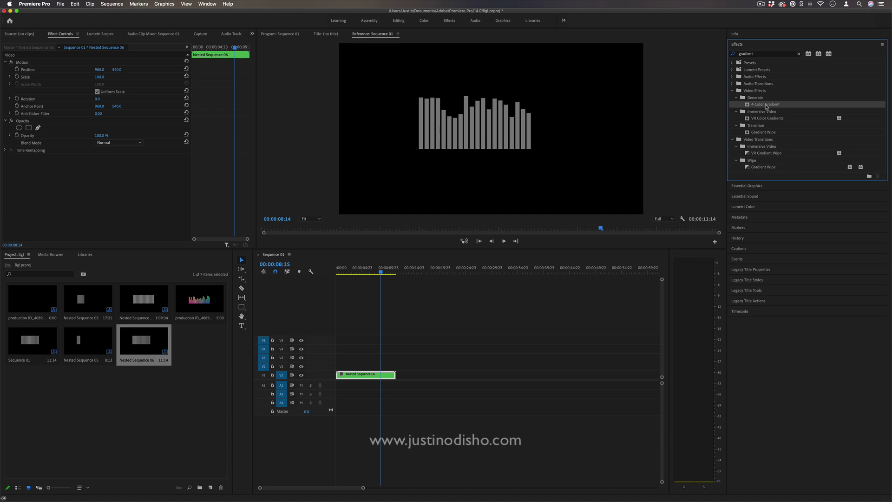
left_click_drag(756, 111, 367, 374)
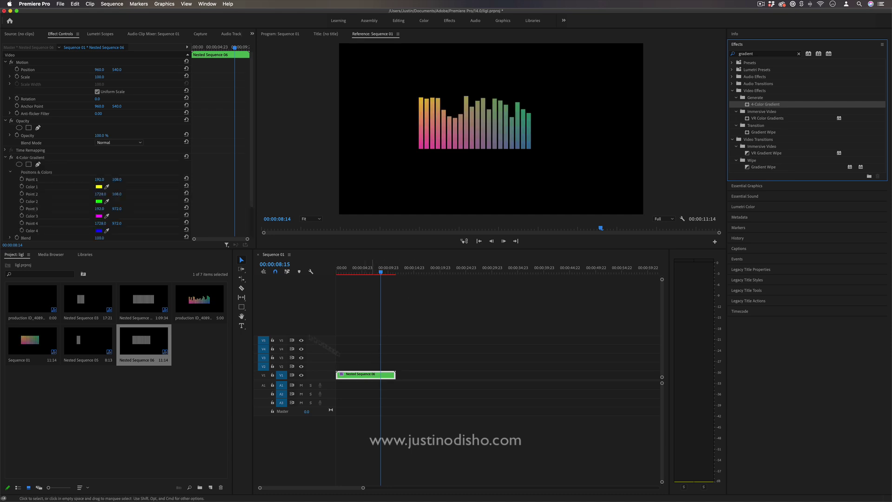
Step: Change Color 1 of the 4-Color Gradient to red
scroll(149, 203, "down", 3)
left_click(99, 149)
left_click_drag(363, 246, 382, 228)
left_click(369, 314)
left_click(438, 231)
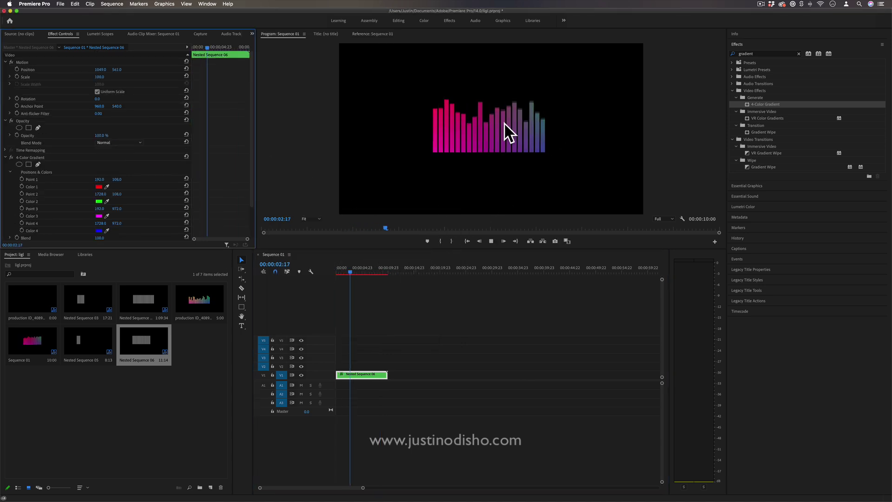
Step: Play back the gradient-colored equalizer from near the start of the sequence
key("space")
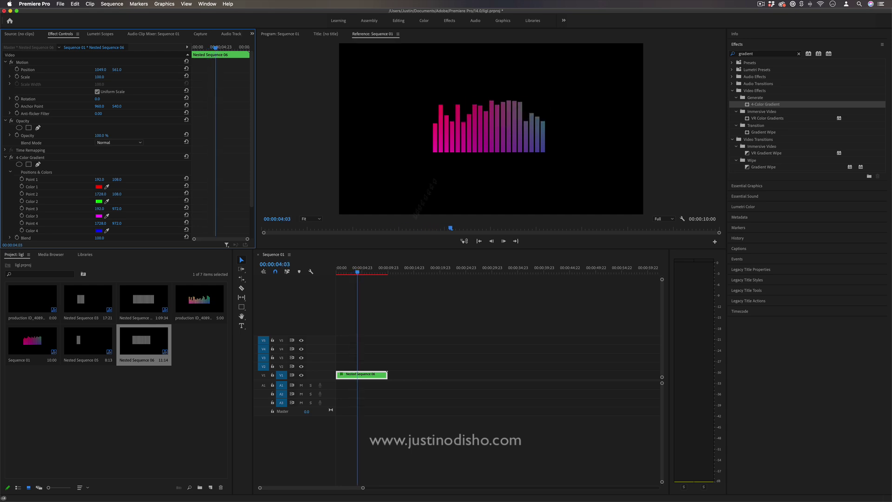
left_click(343, 272)
key("space")
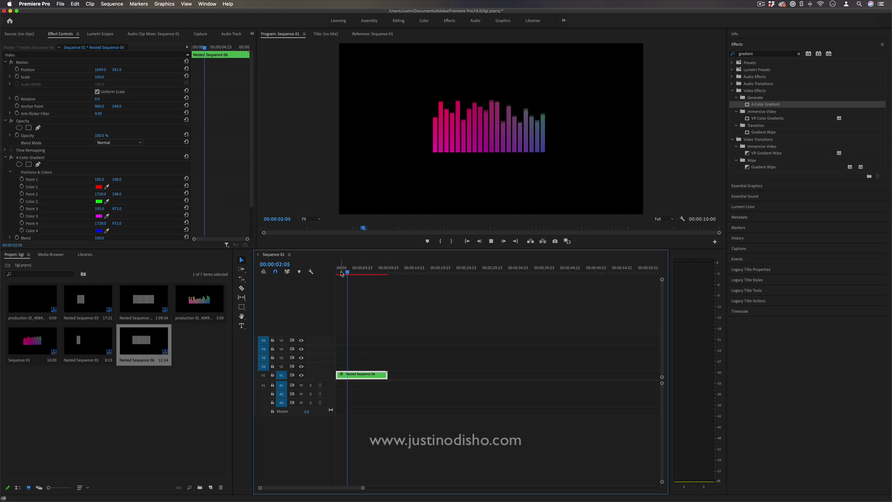
Step: Try setting the nested clip's speed to 200% on track V1
right_click(372, 374)
left_click(385, 380)
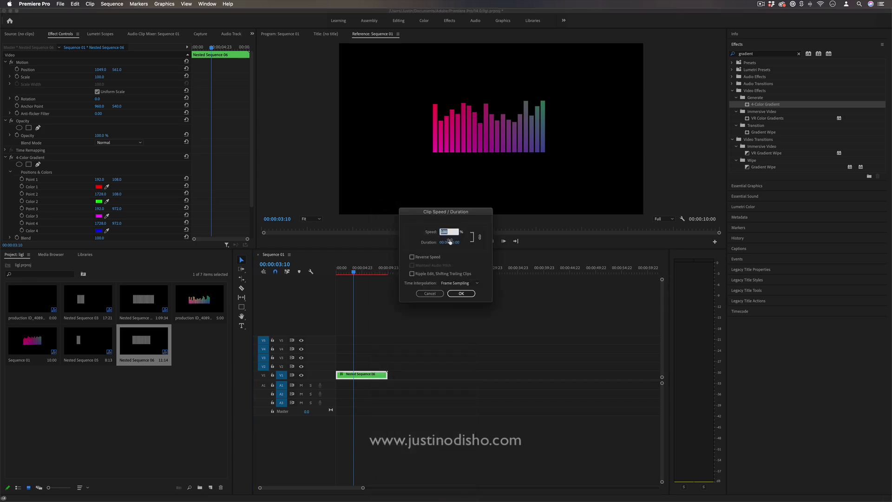
type("200")
key("Return")
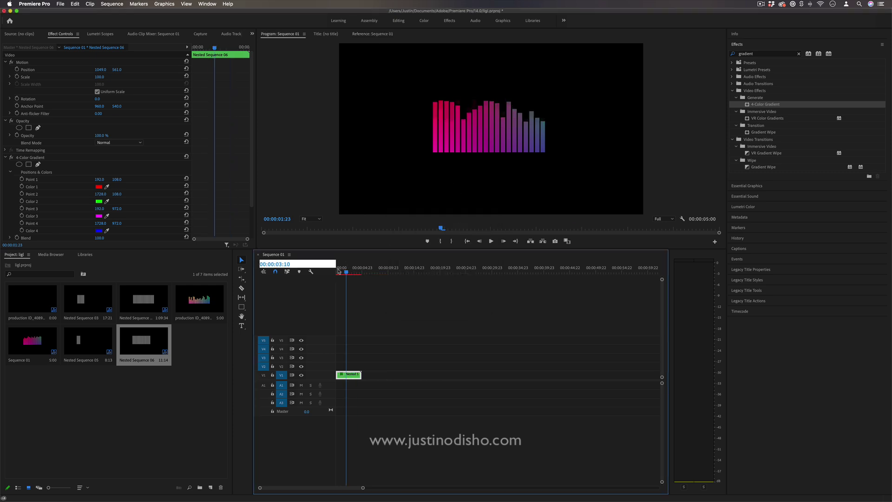
Step: Play the sped-up clip from the start of the sequence and undo the speed change
left_click_drag(339, 272, 335, 271)
key("space")
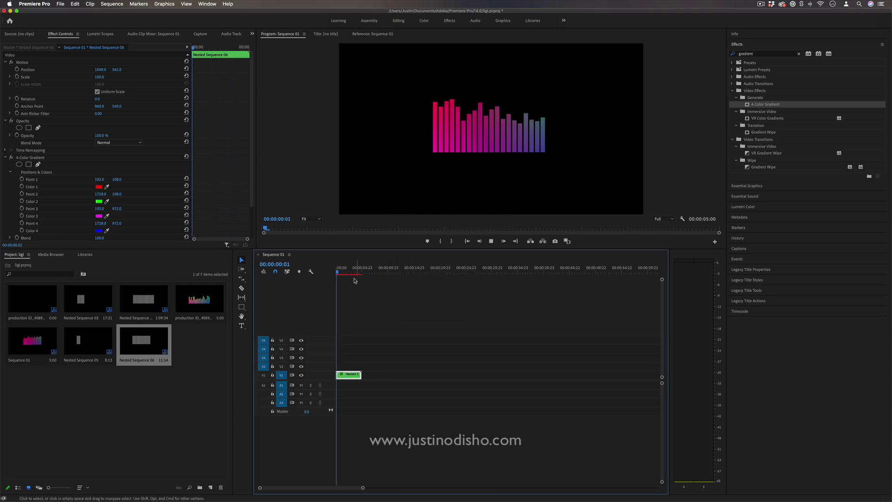
key("space")
key("super+z")
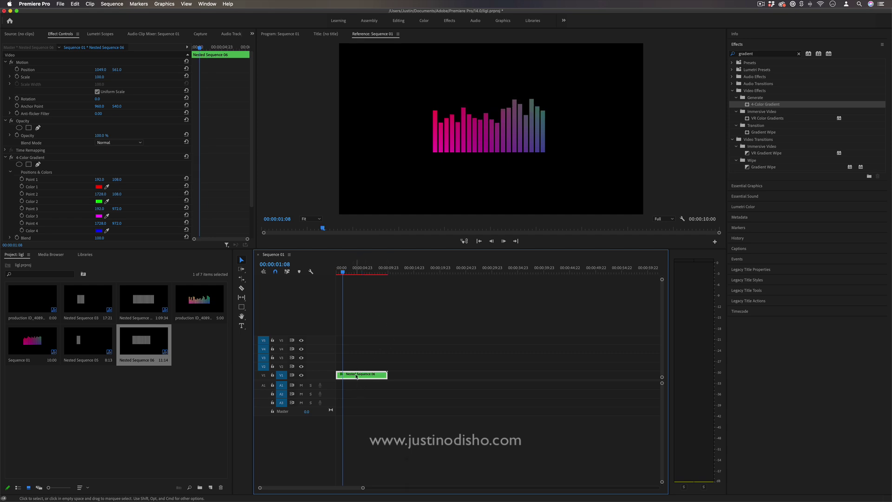
Step: Paste three copies of the nested clip end to end after the original on V1, extending the sequence to 00:00:40:00
left_click(394, 270)
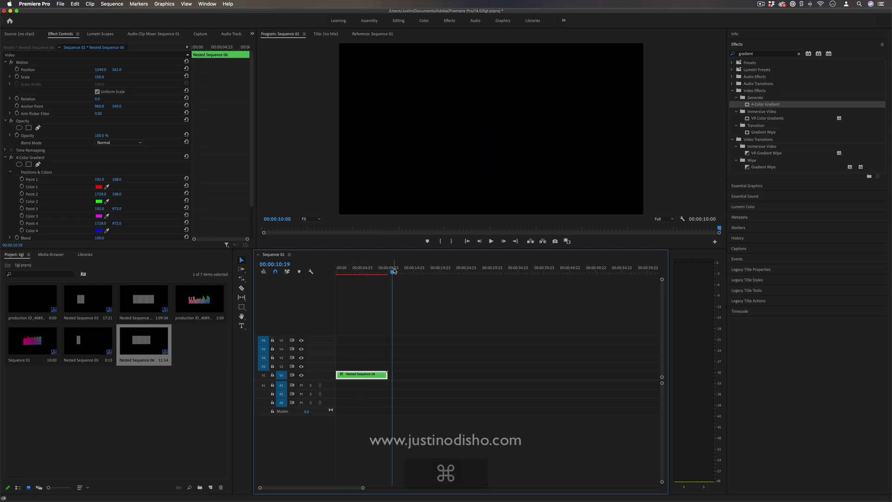
key("super+v")
key("super+v")
key("super+v")
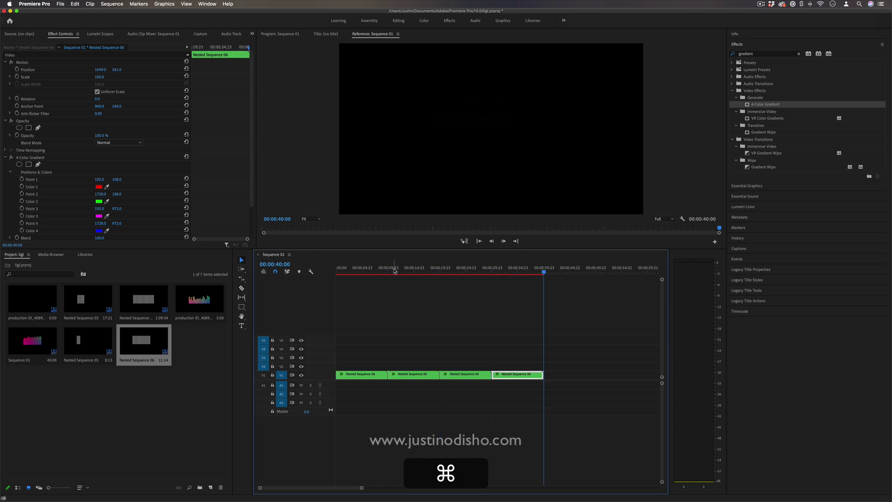
Step: Return to the start of the sequence and play the repeated equalizer animation
key("Up")
key("Up")
key("Up")
key("Up")
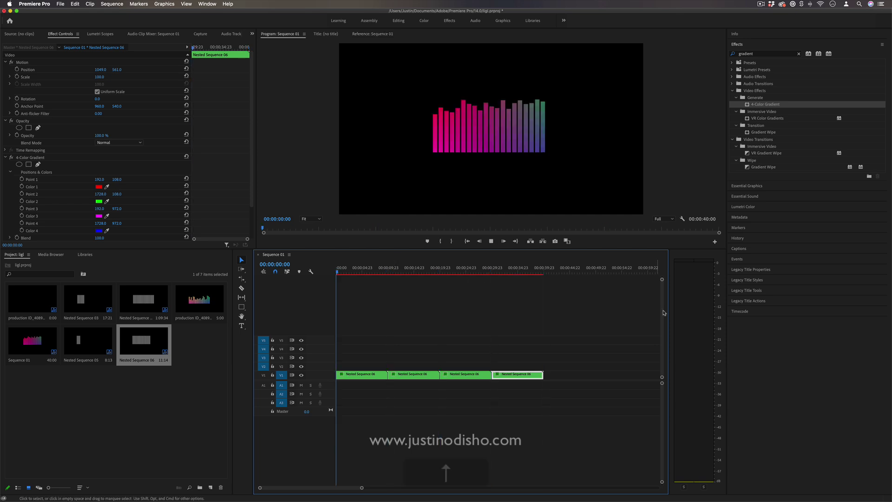
key("space")
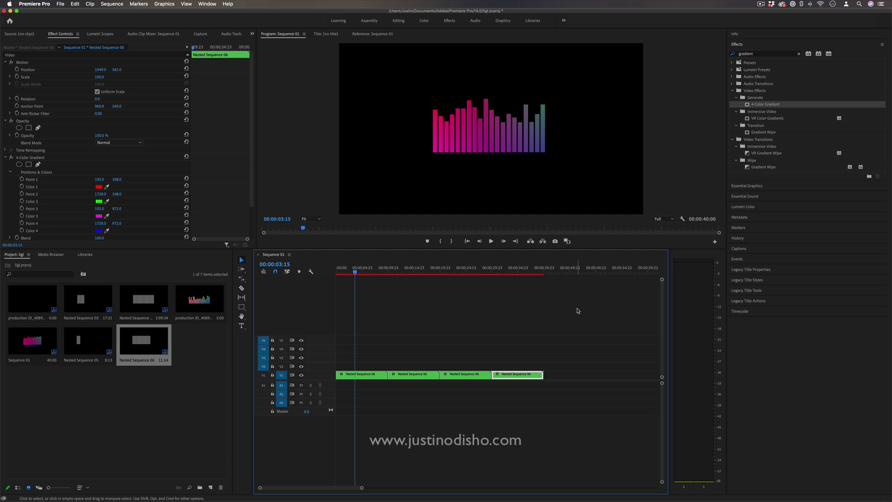
Step: Activate the Rectangle tool for drawing a shape
left_click(242, 307)
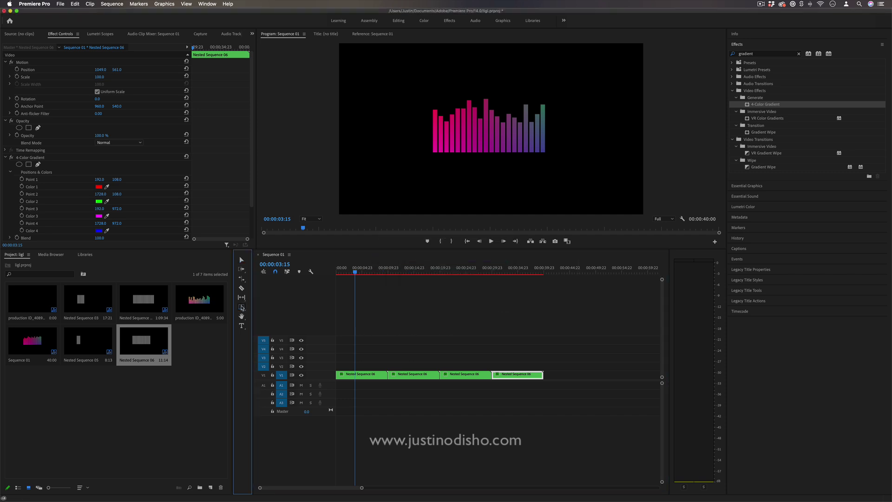